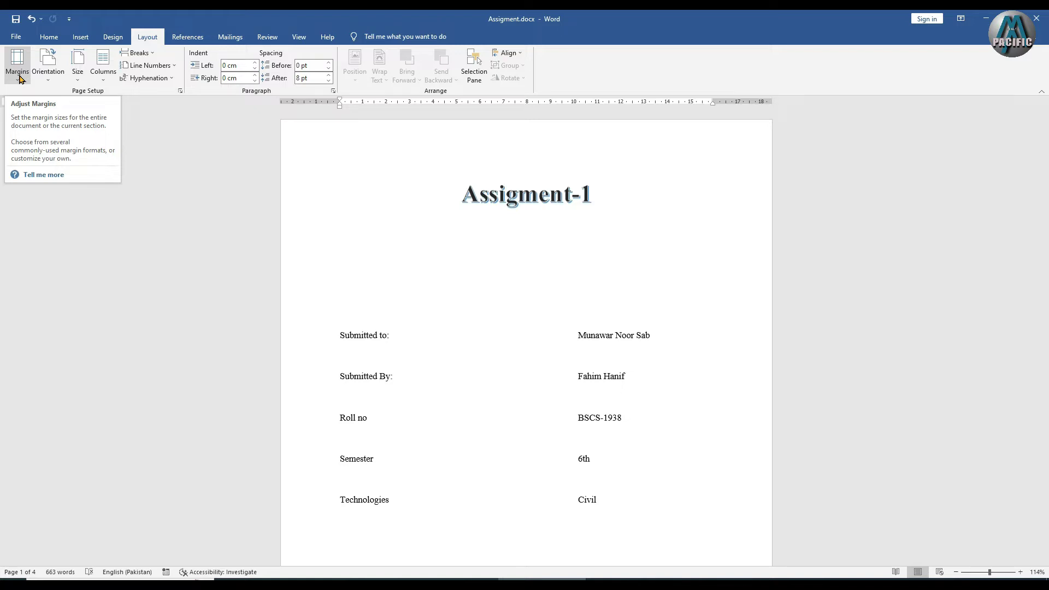
Apply the Narrow margin preset to the whole document
click(344, 174)
click(388, 171)
scroll(440, 276, down, 1)
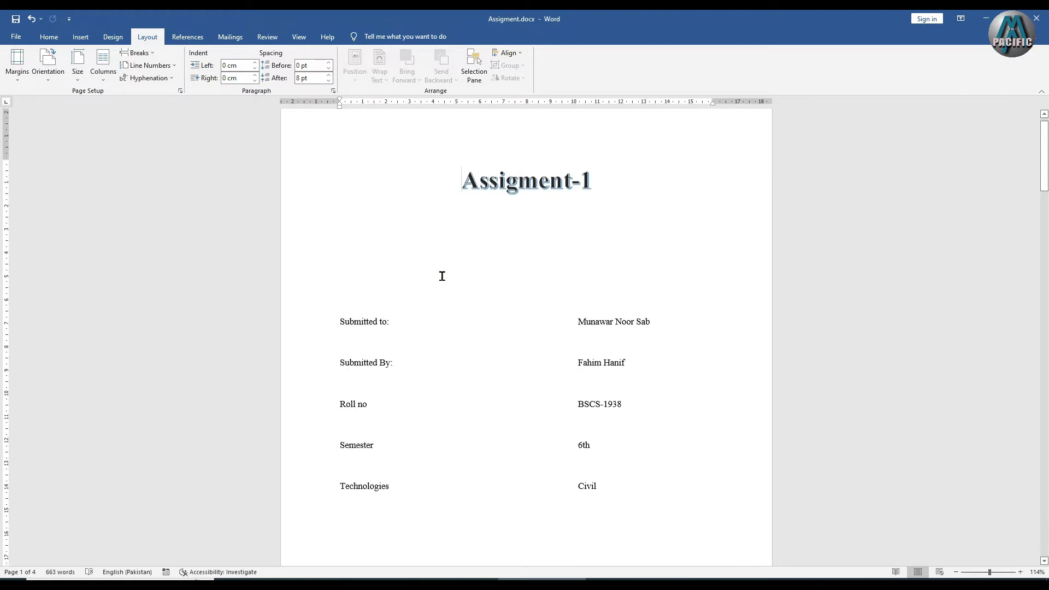
mouse_move(1045, 186)
mouse_down()
mouse_move(1045, 213)
mouse_move(1045, 186)
mouse_move(1045, 195)
mouse_up()
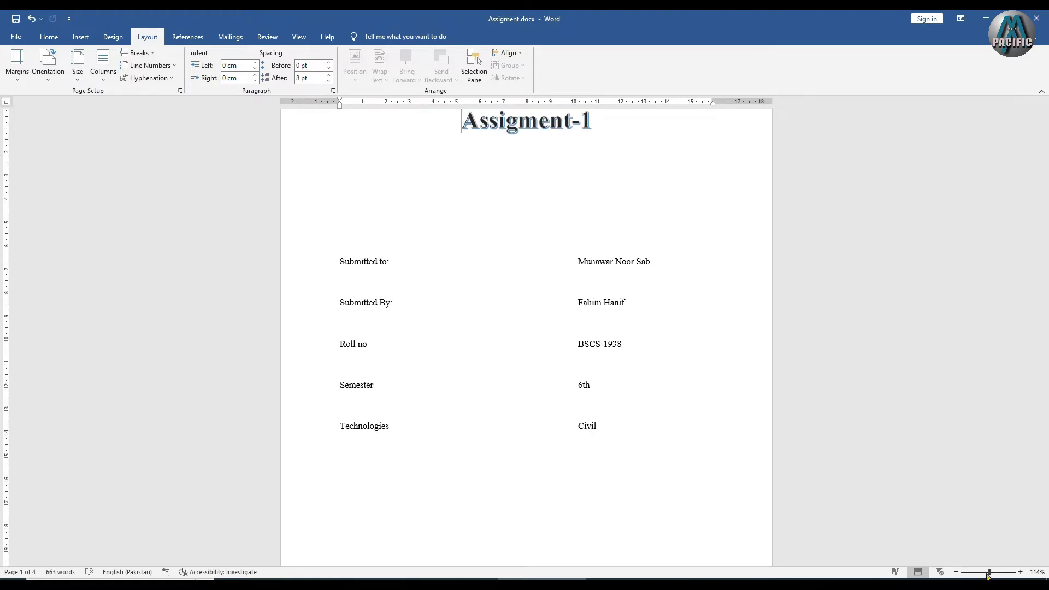
drag(991, 577, 978, 574)
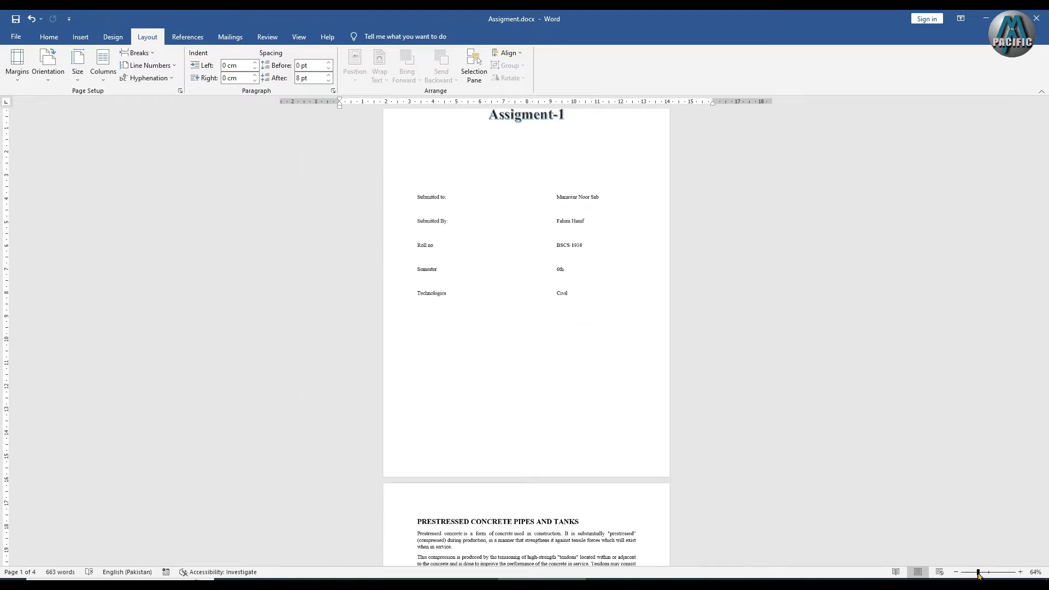
drag(981, 572, 972, 572)
scroll(893, 399, up, 1)
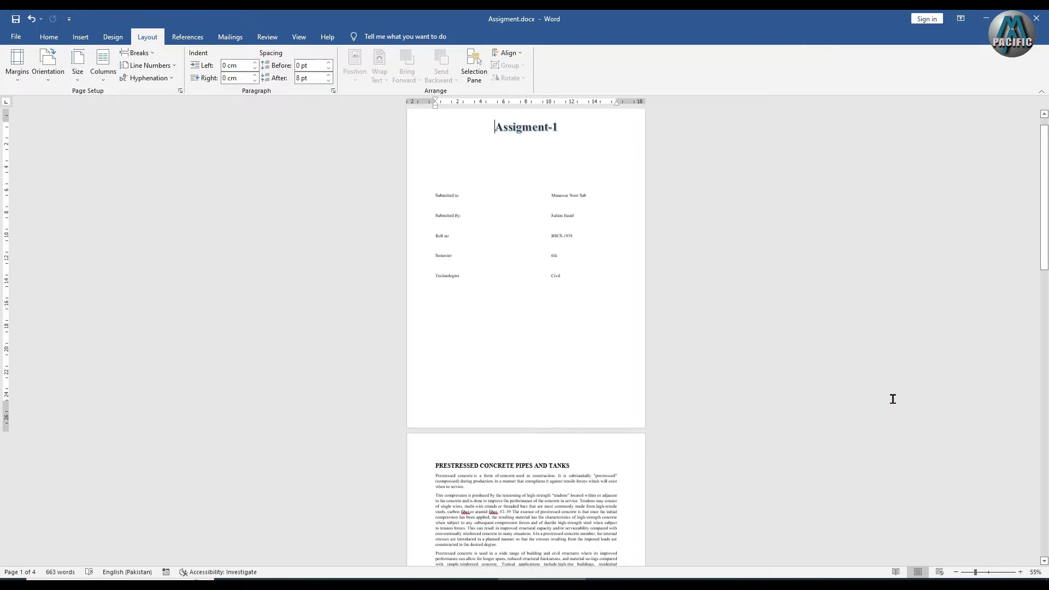
scroll(893, 399, up, 1)
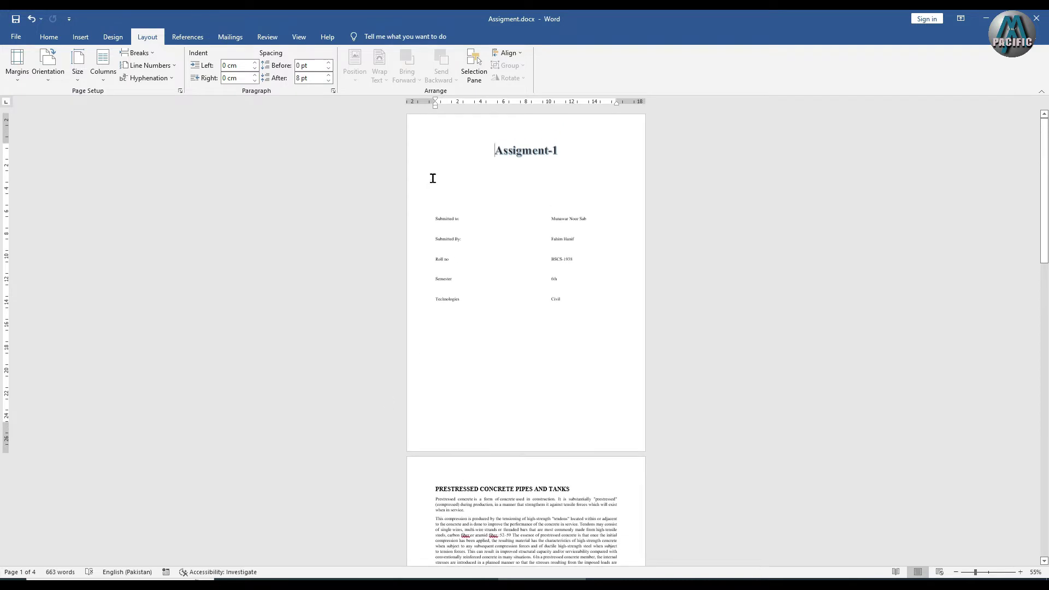
click(17, 66)
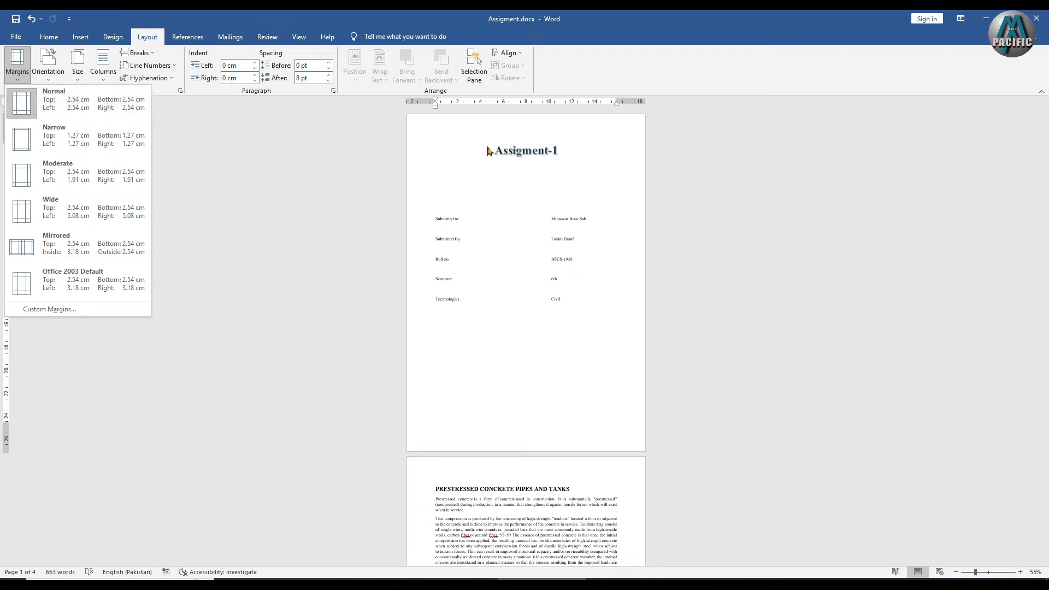
click(70, 145)
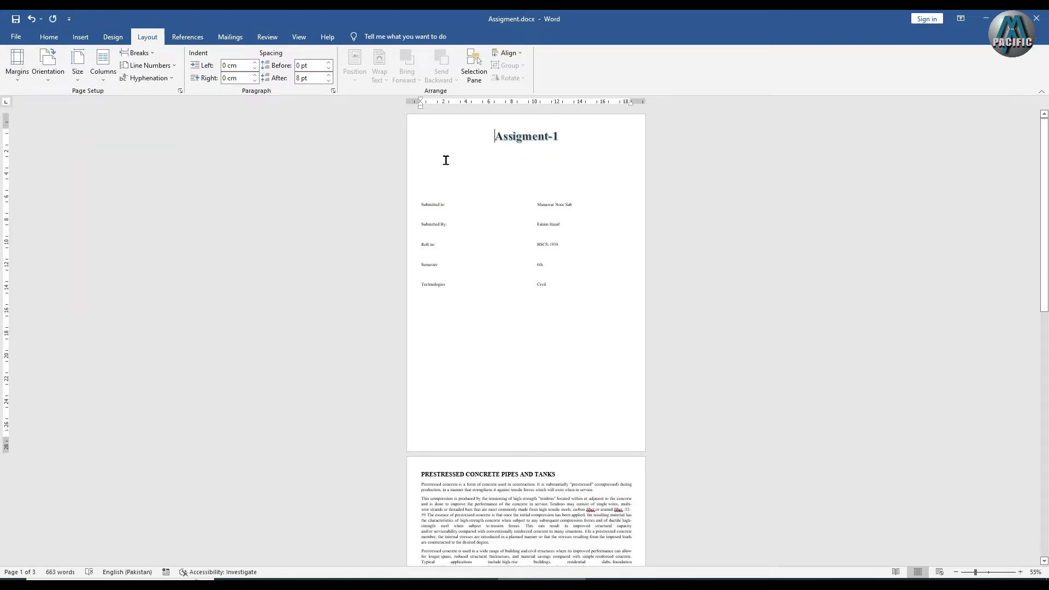
Try the Moderate margin preset on the document, followed by the Wide preset
scroll(531, 349, down, 1)
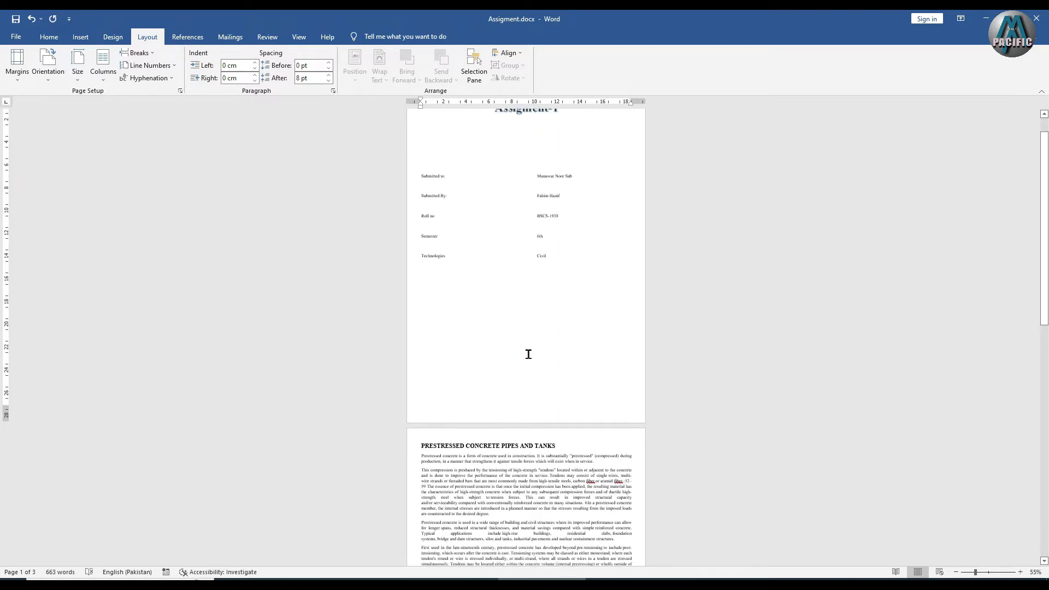
scroll(517, 471, down, 1)
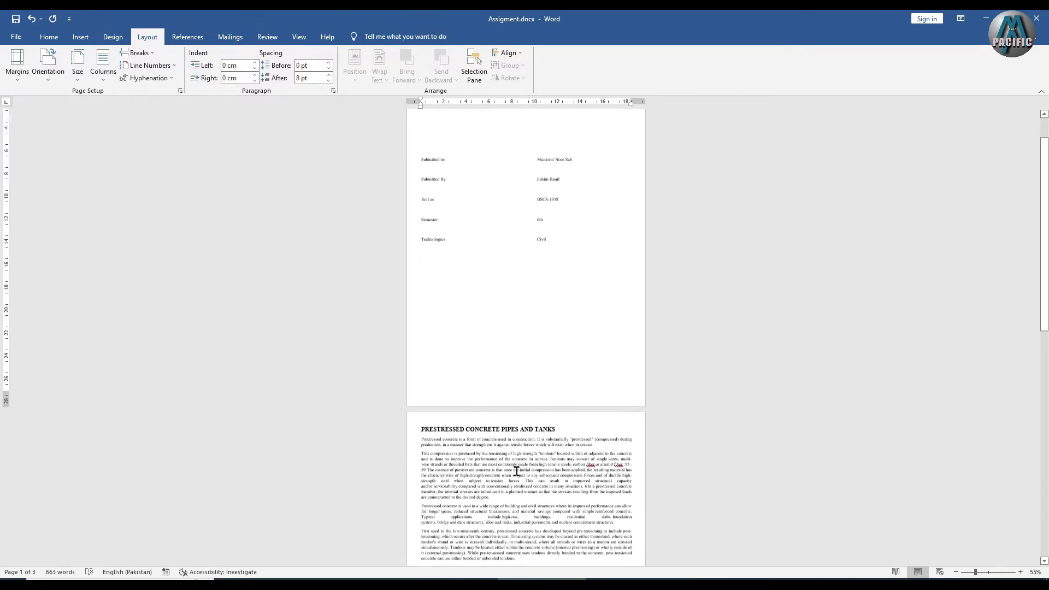
drag(976, 574, 964, 575)
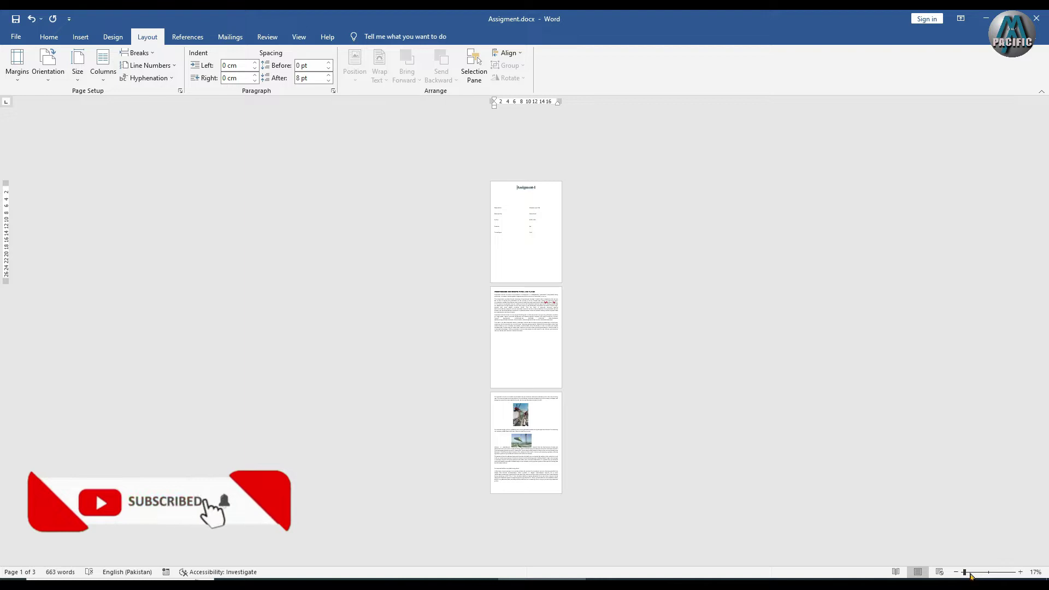
click(974, 575)
click(977, 575)
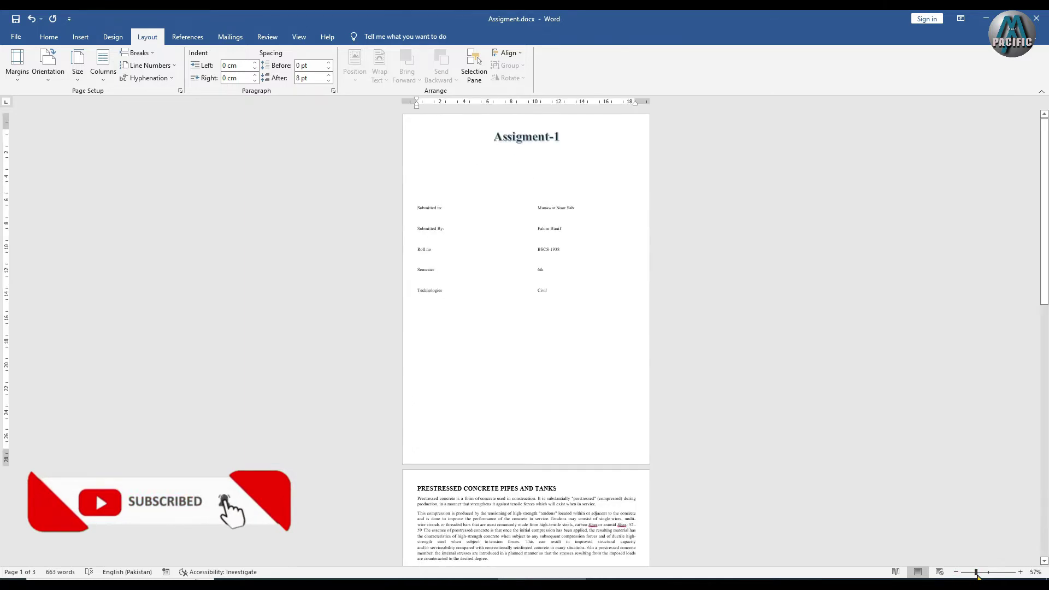
click(978, 576)
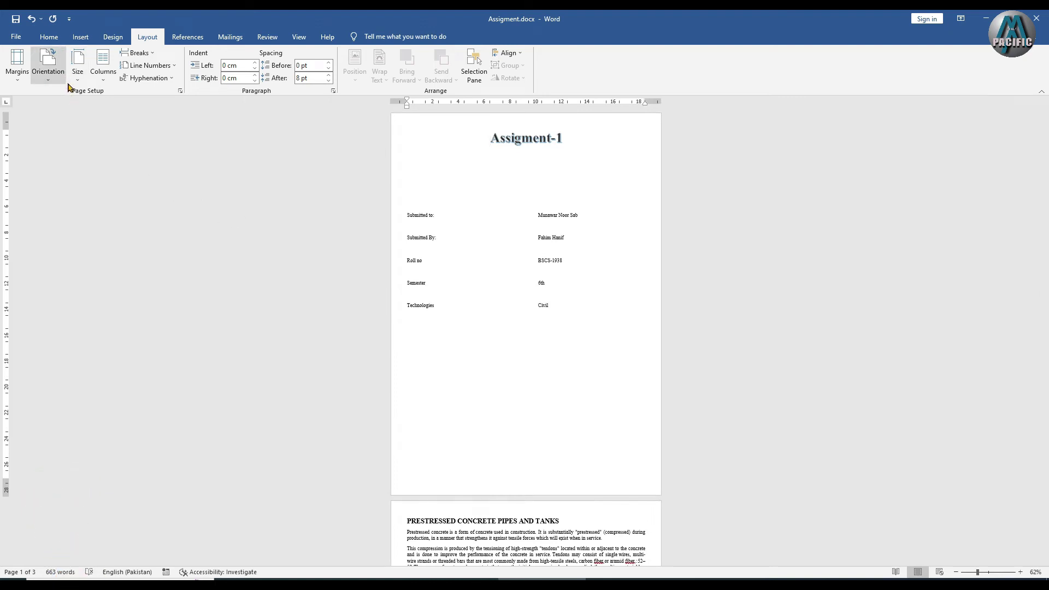
click(23, 75)
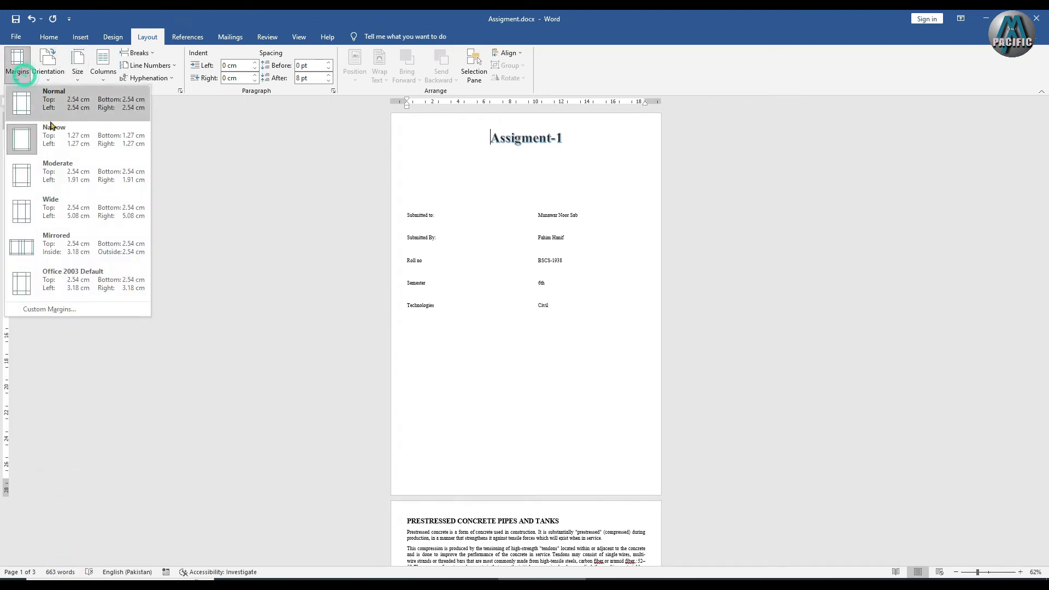
click(61, 175)
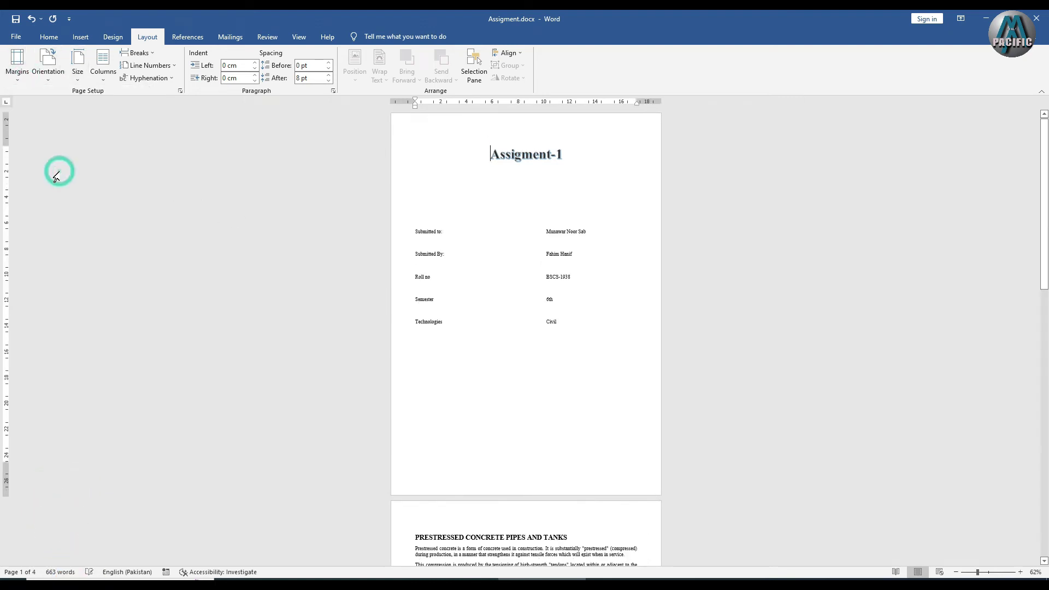
click(20, 79)
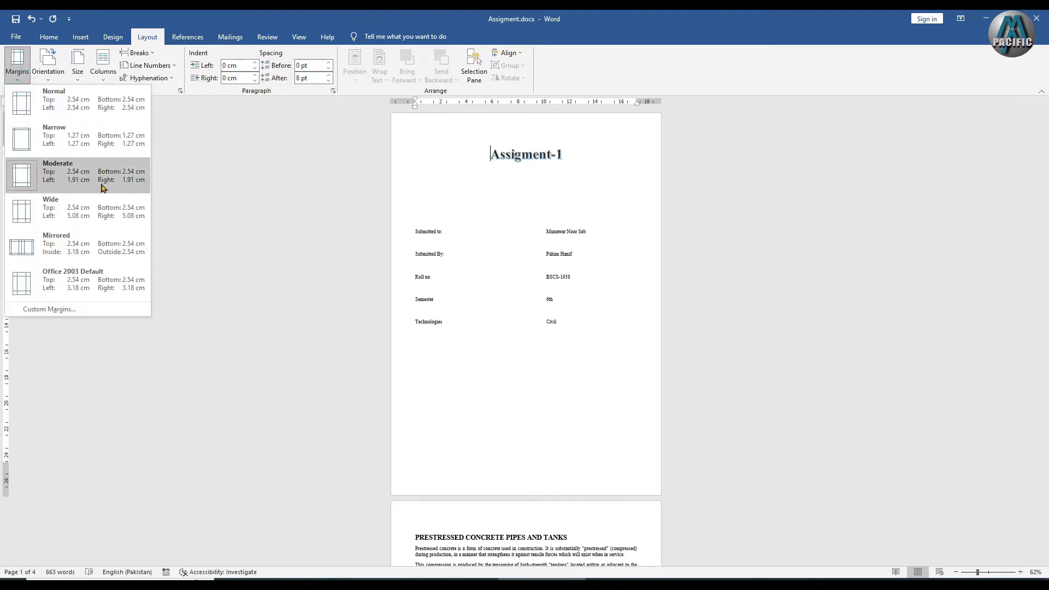
click(70, 215)
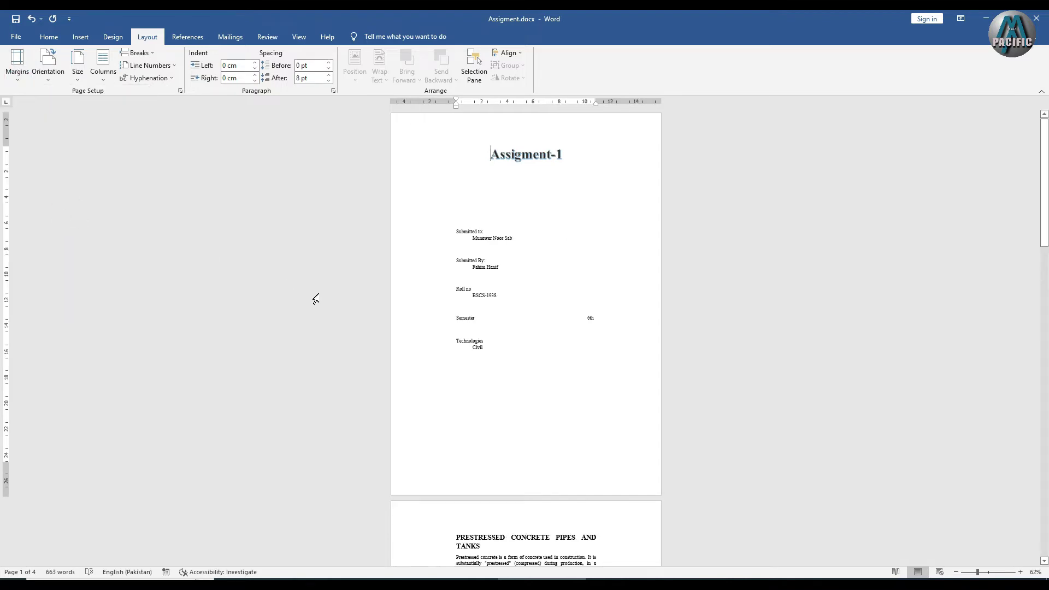
Try the Mirrored margin preset, followed by the Office 2003 Default margins
click(17, 63)
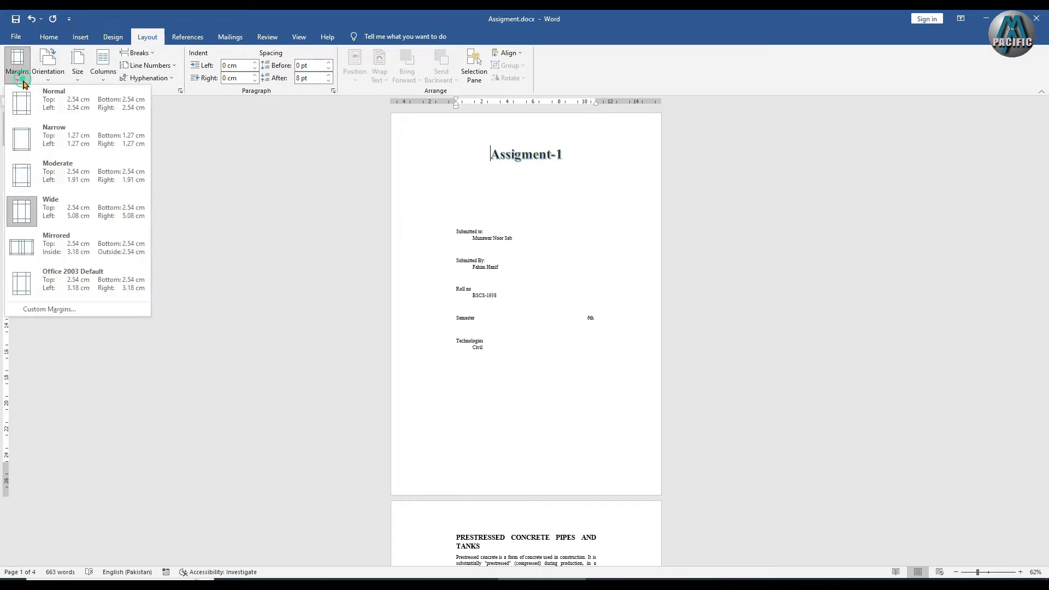
click(59, 248)
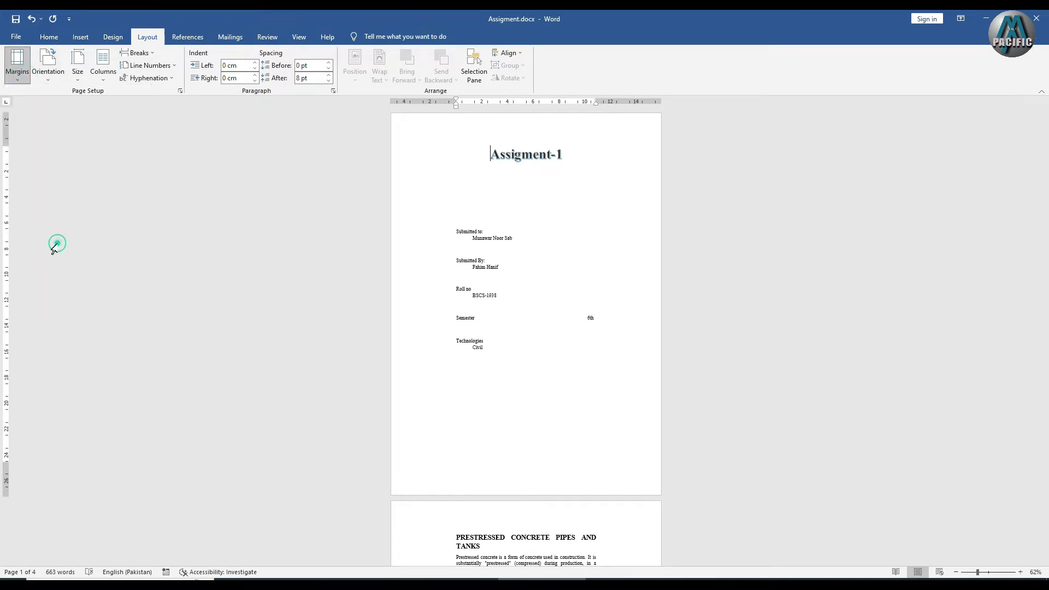
click(16, 63)
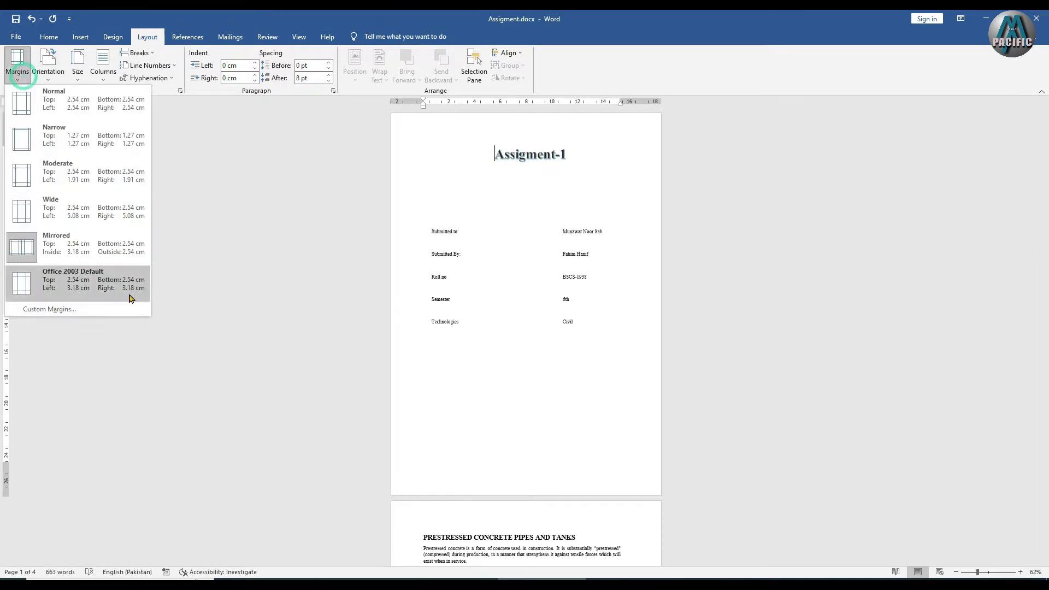
click(60, 288)
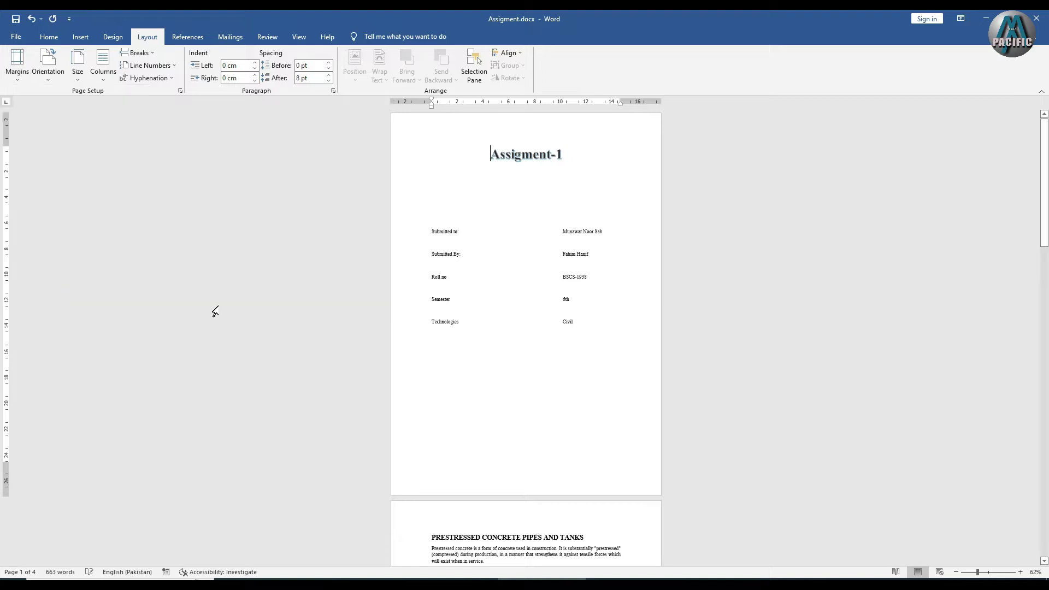
Set the document's margins back to the Normal preset
click(10, 82)
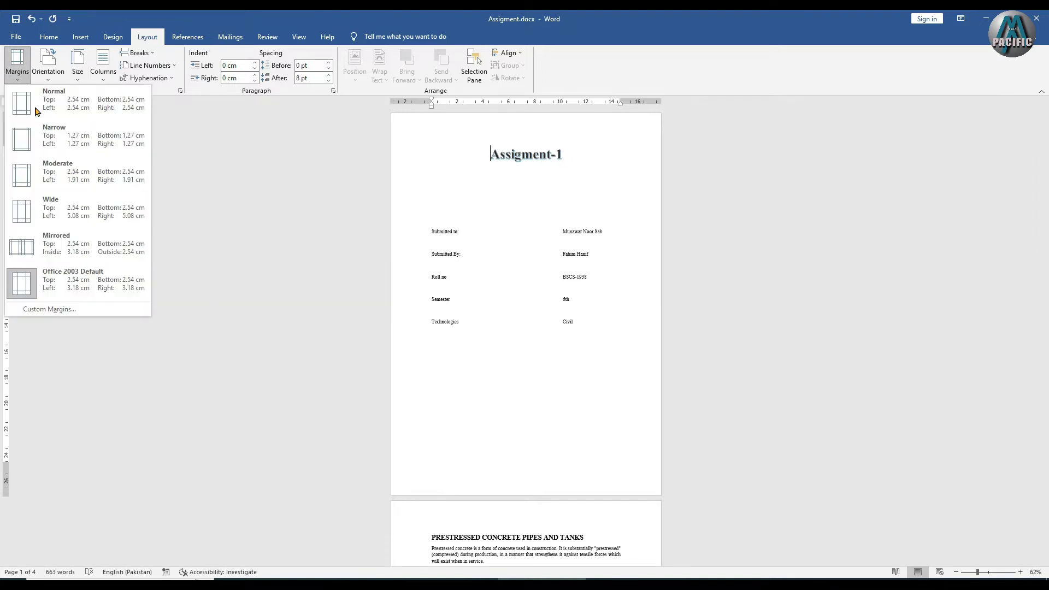
click(50, 107)
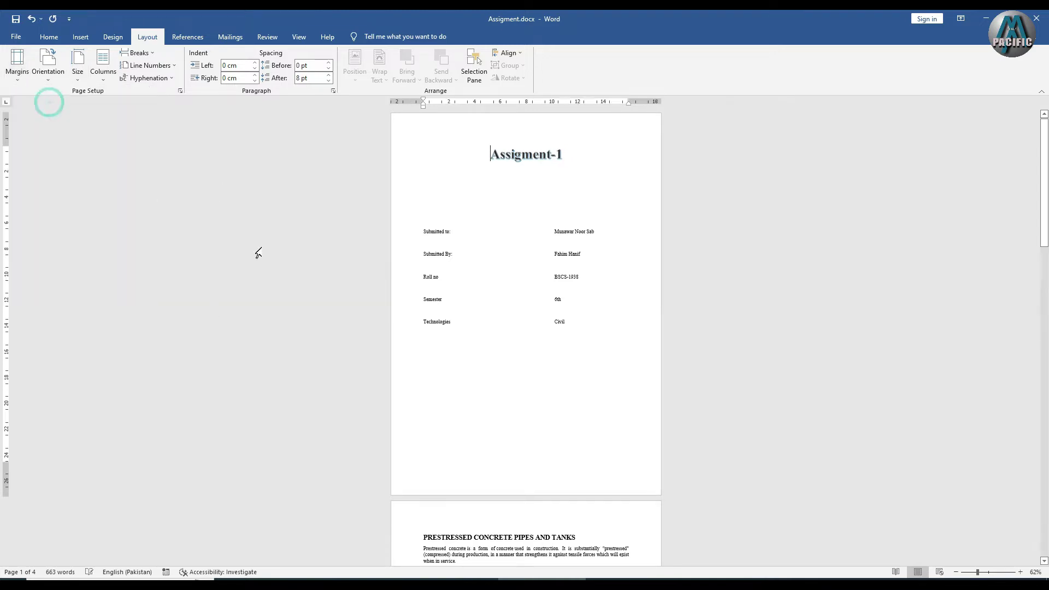
click(20, 77)
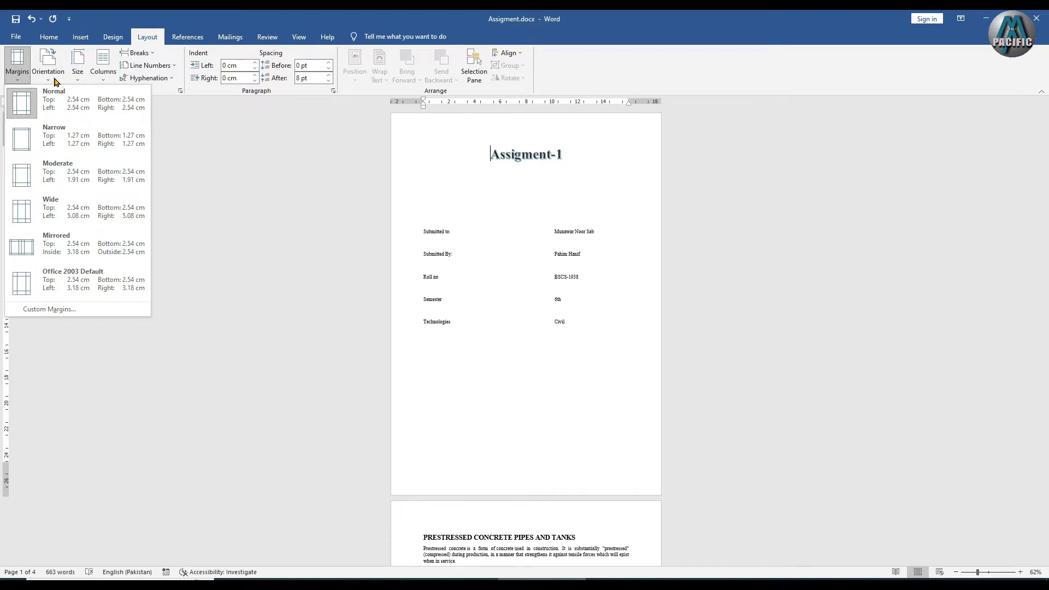
Switch the page orientation to Landscape and back to Portrait
click(55, 81)
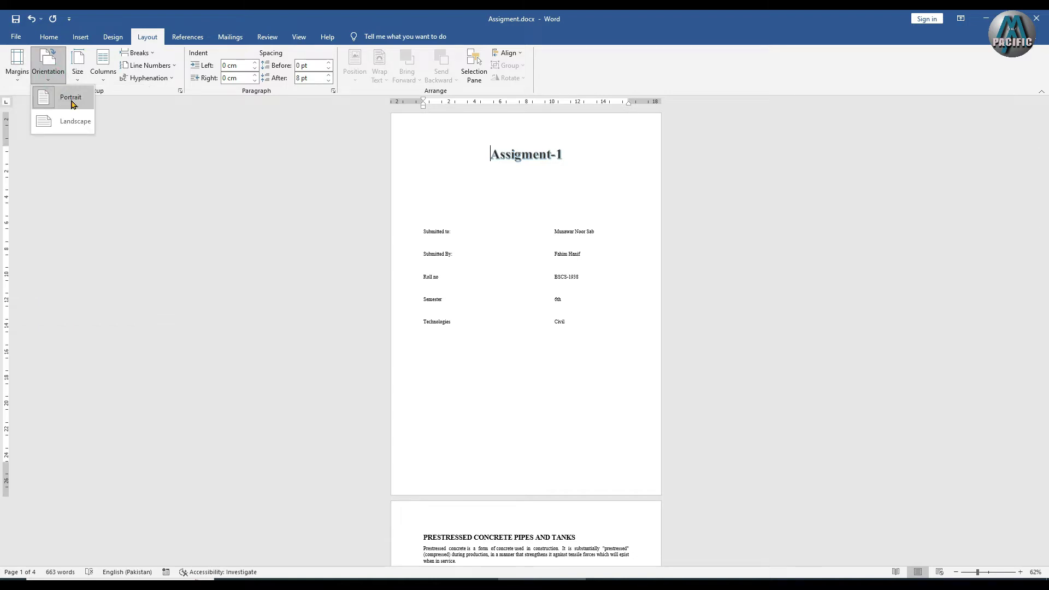
click(57, 127)
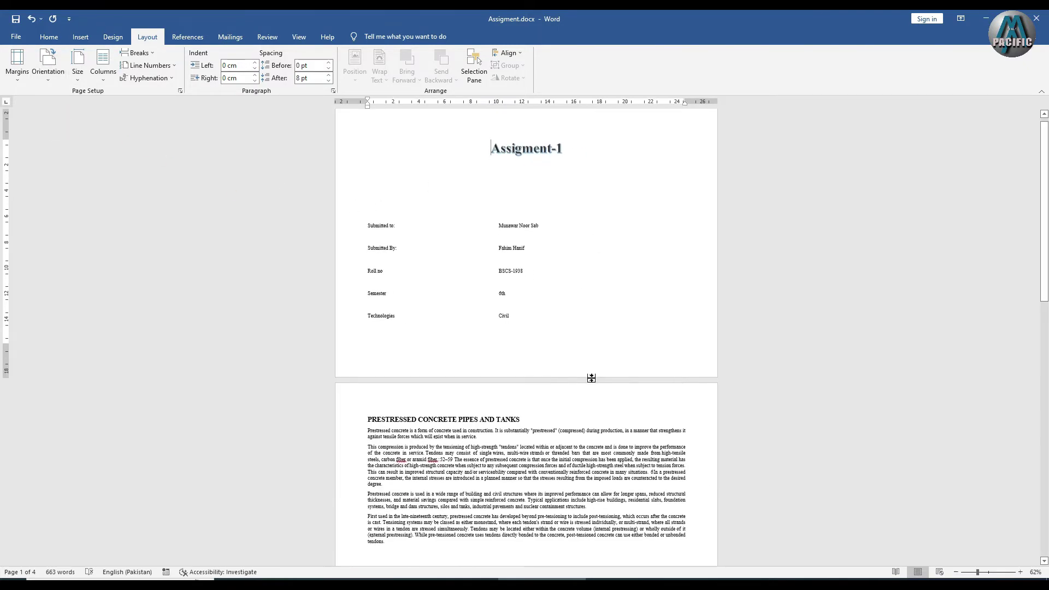
mouse_move(1045, 215)
mouse_down()
mouse_move(1045, 383)
mouse_move(1030, 205)
mouse_up()
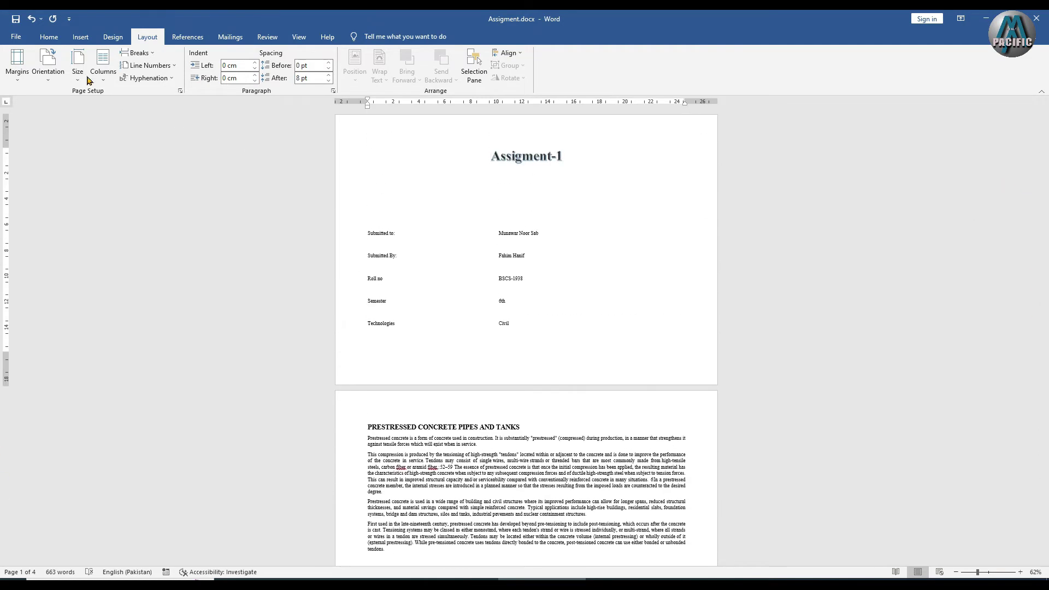
click(55, 77)
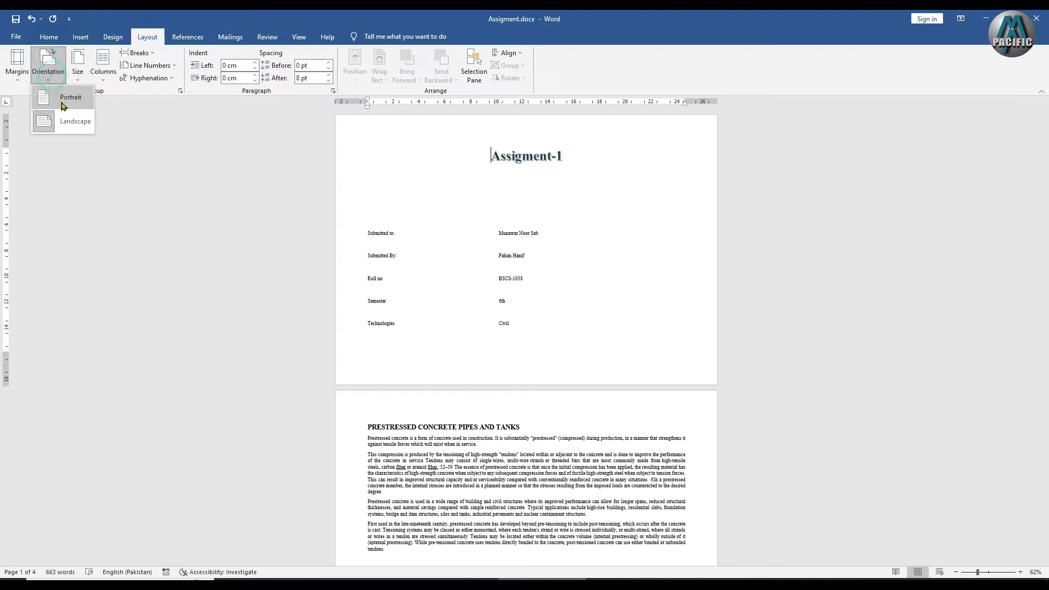
click(56, 96)
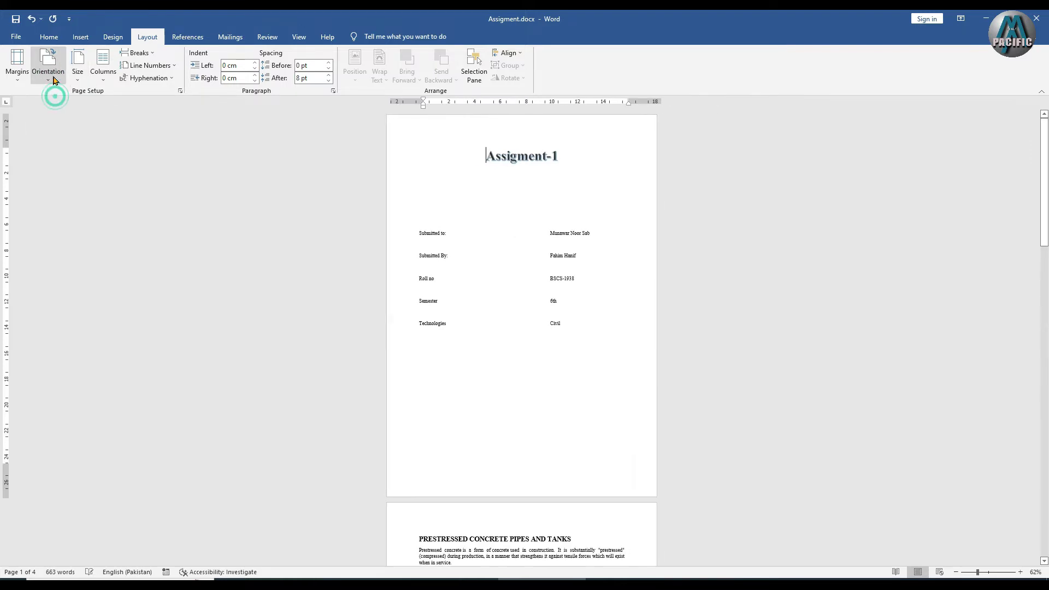
Change the document's paper size to Letter, and set it back to A4
click(79, 79)
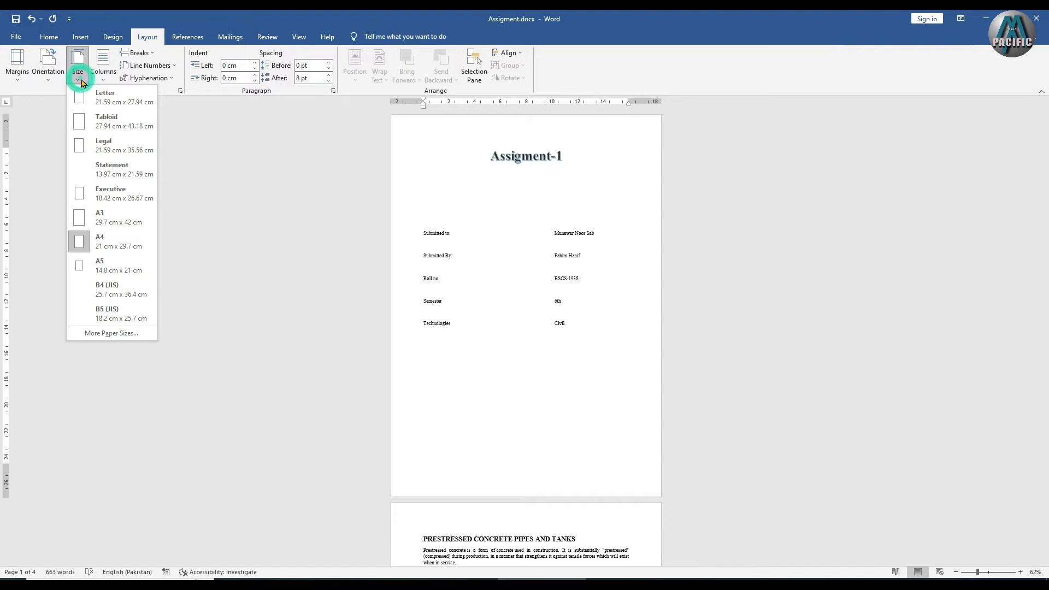
click(116, 102)
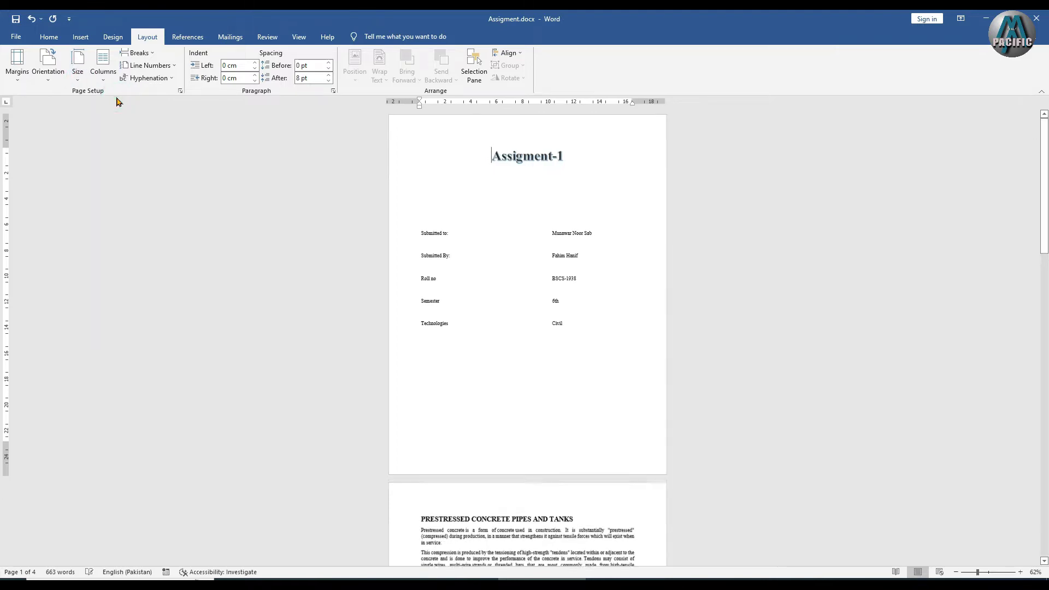
click(73, 81)
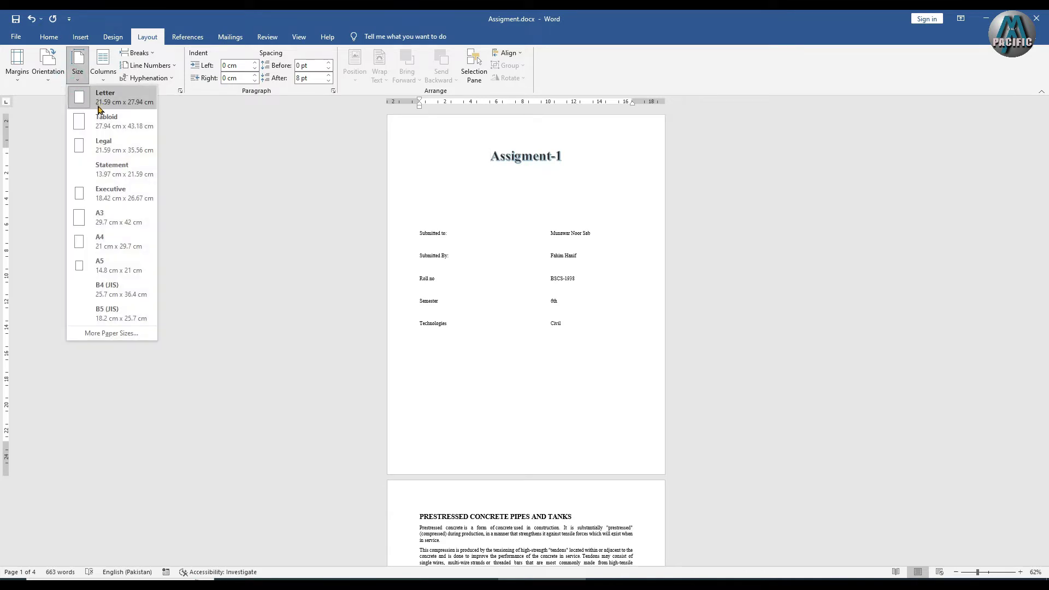
click(139, 104)
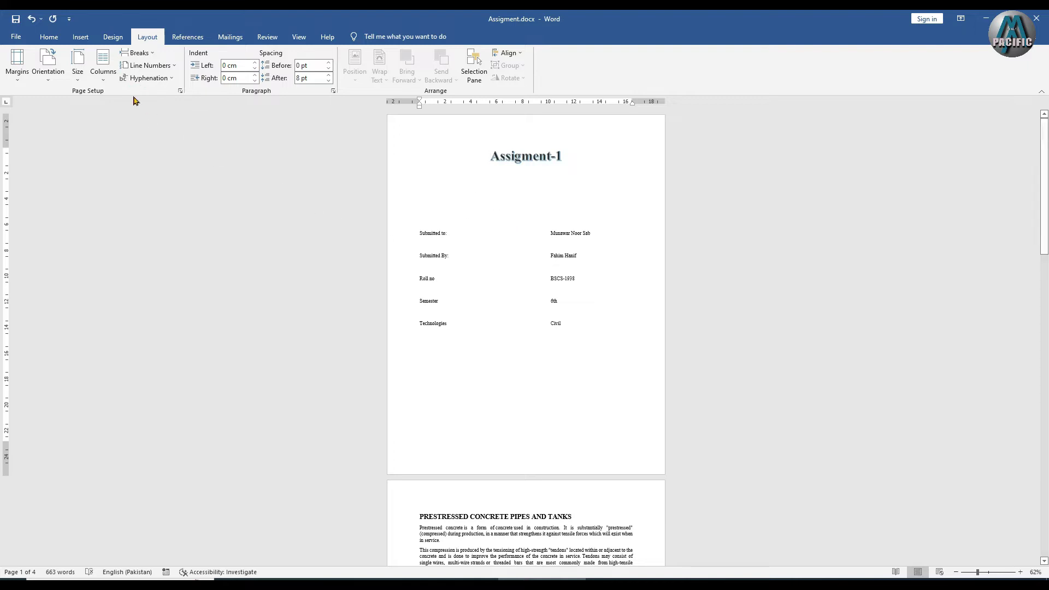
click(78, 68)
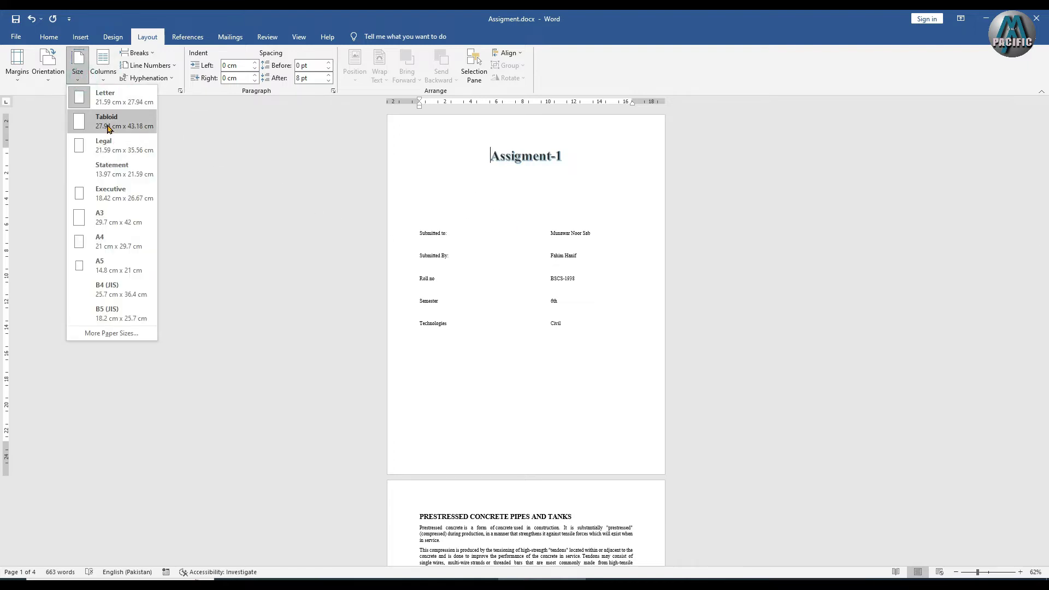
click(126, 248)
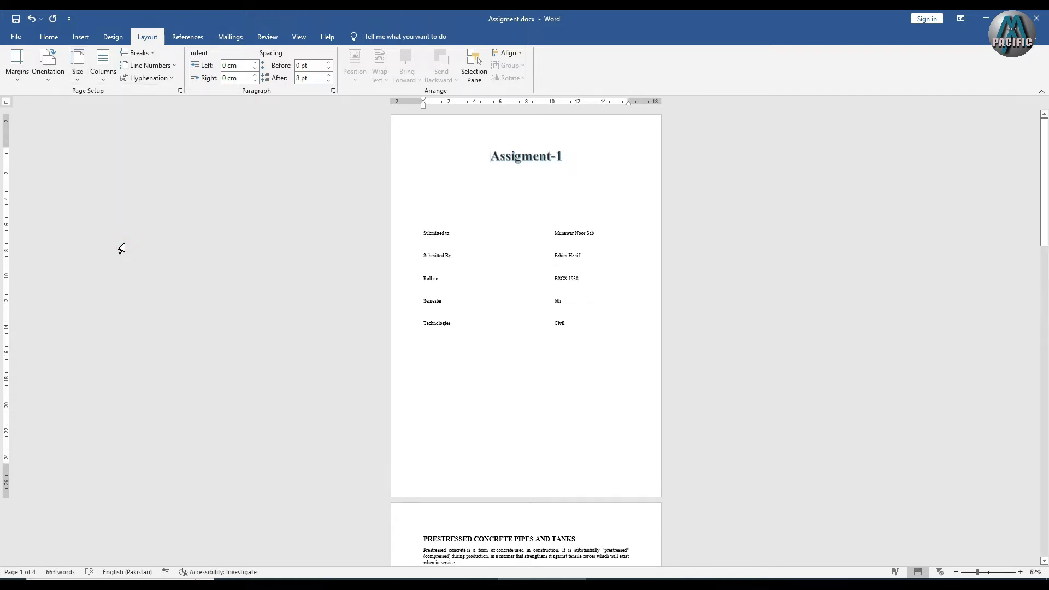
Try the Legal paper size on the document, followed by Tabloid
click(80, 76)
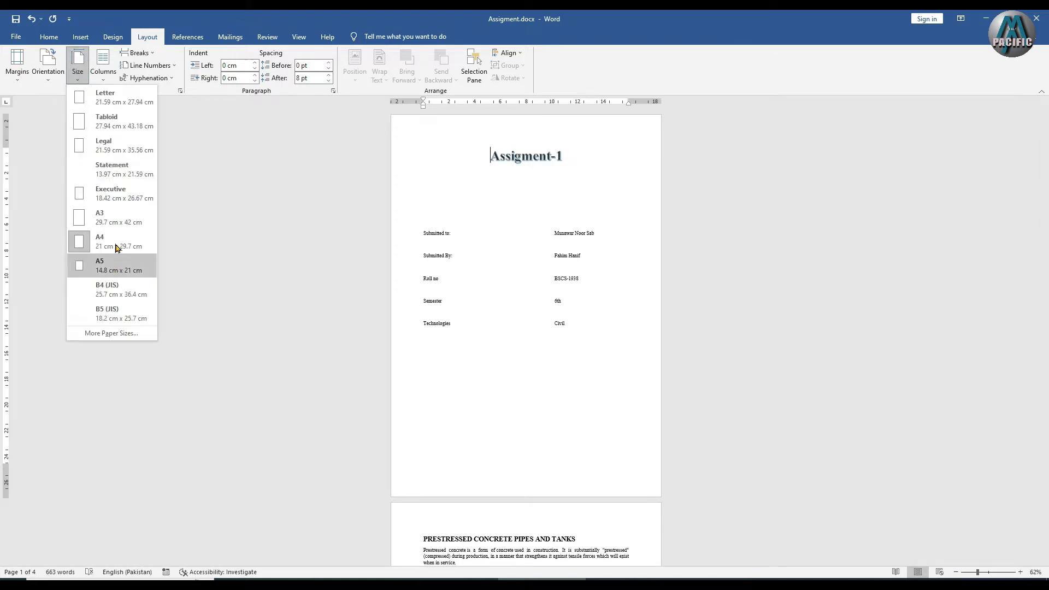
click(112, 142)
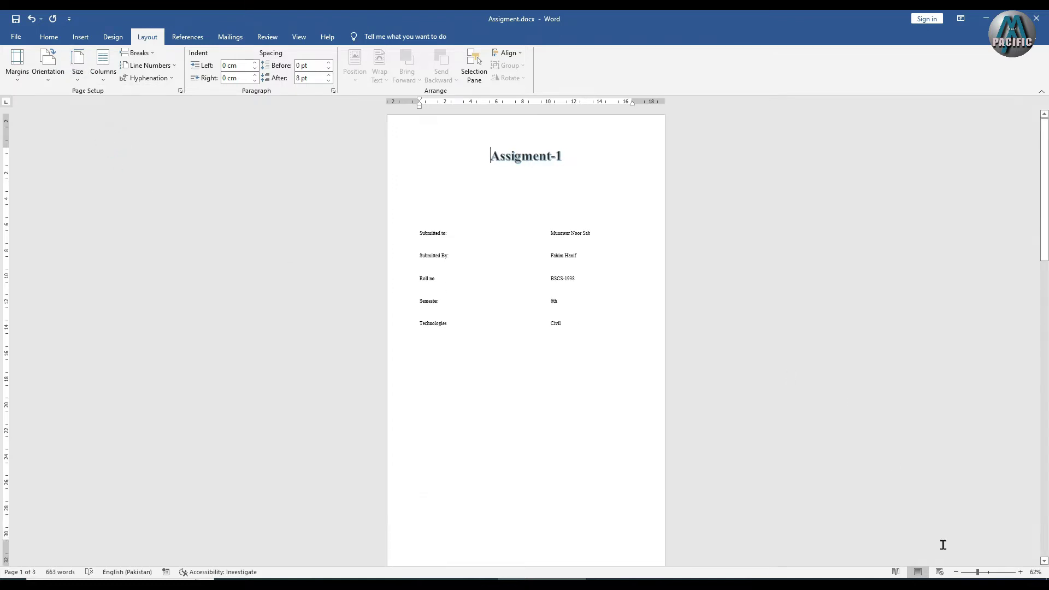
drag(979, 571, 972, 572)
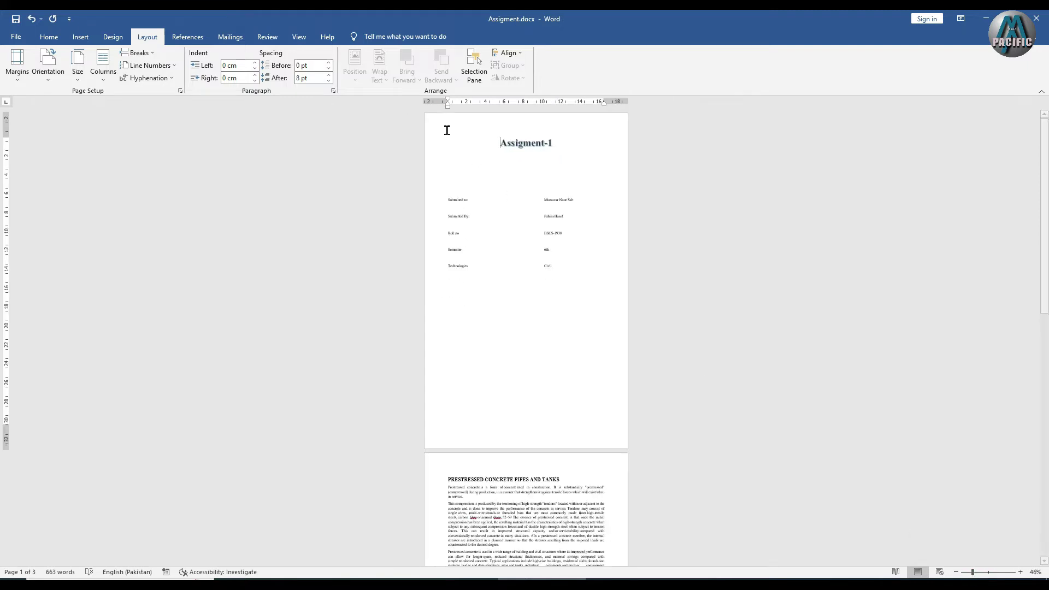
click(78, 77)
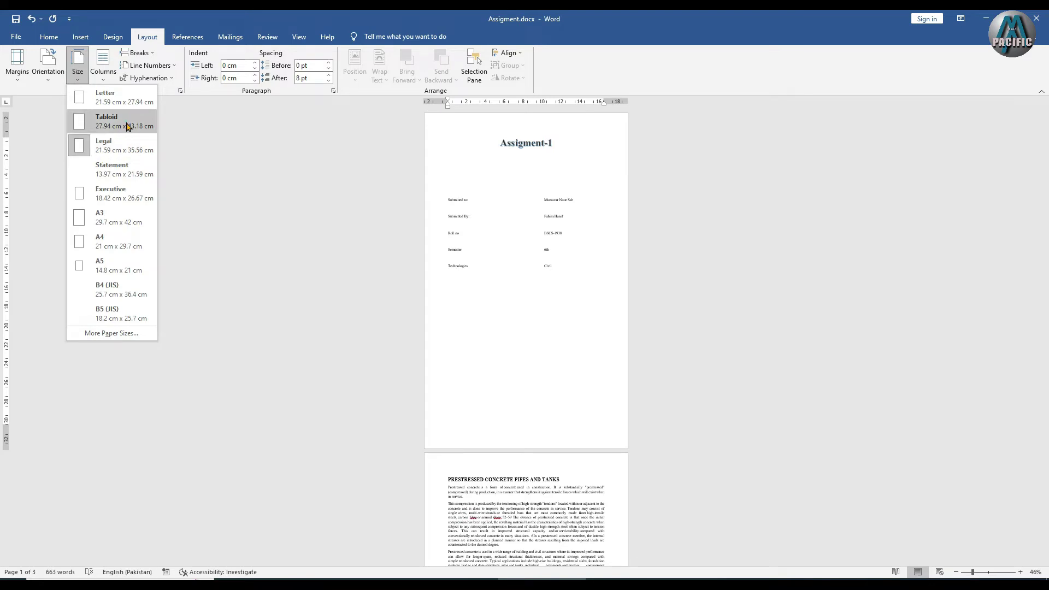
click(126, 123)
Try the Statement paper size, followed by Executive
click(78, 70)
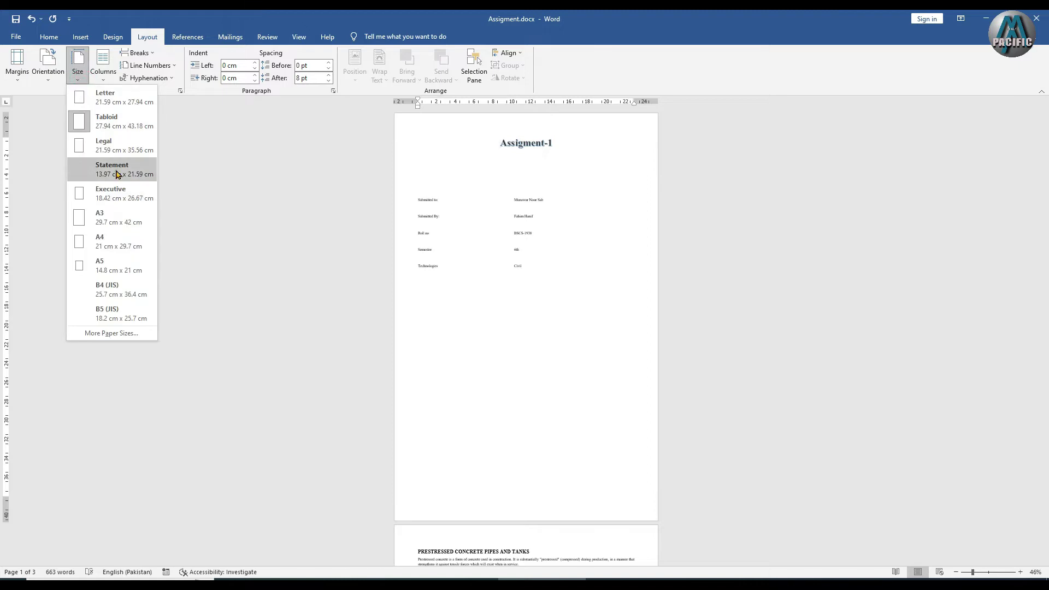
click(116, 173)
click(79, 71)
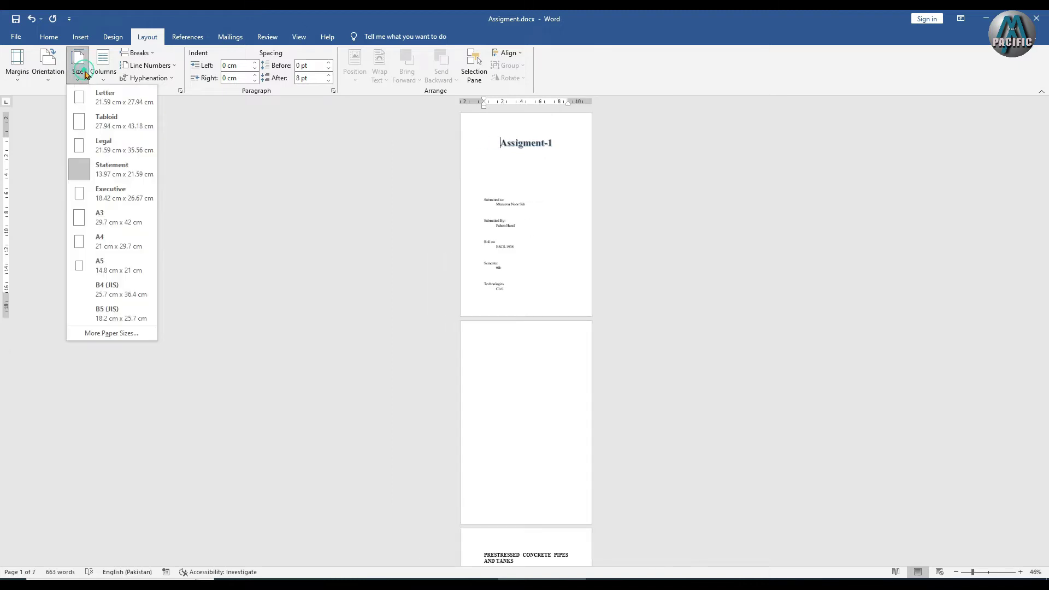
click(103, 203)
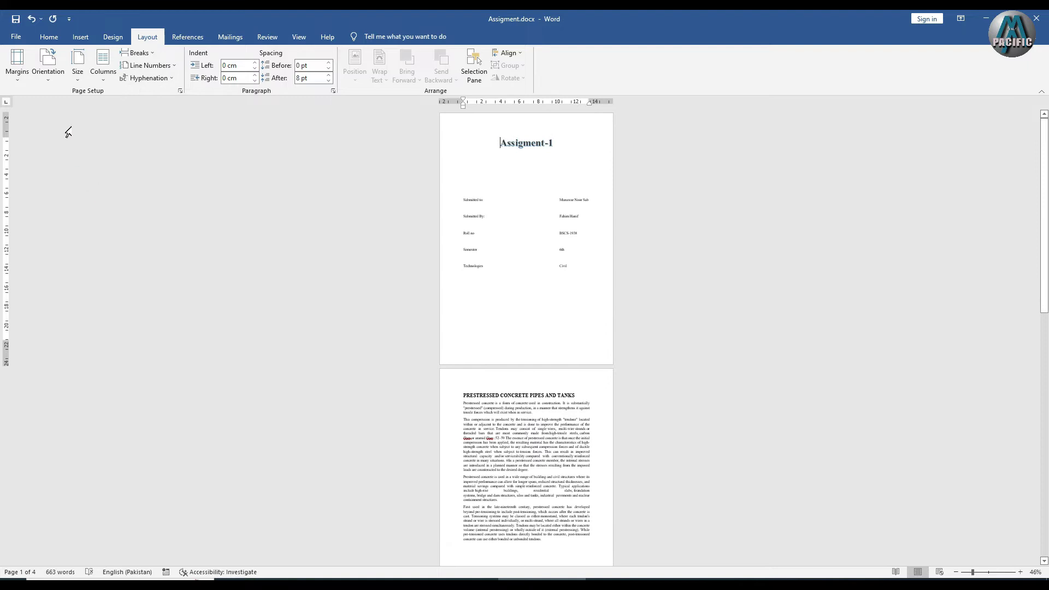
Change the document's paper size to A3, and switch it back to A4
click(78, 76)
click(113, 216)
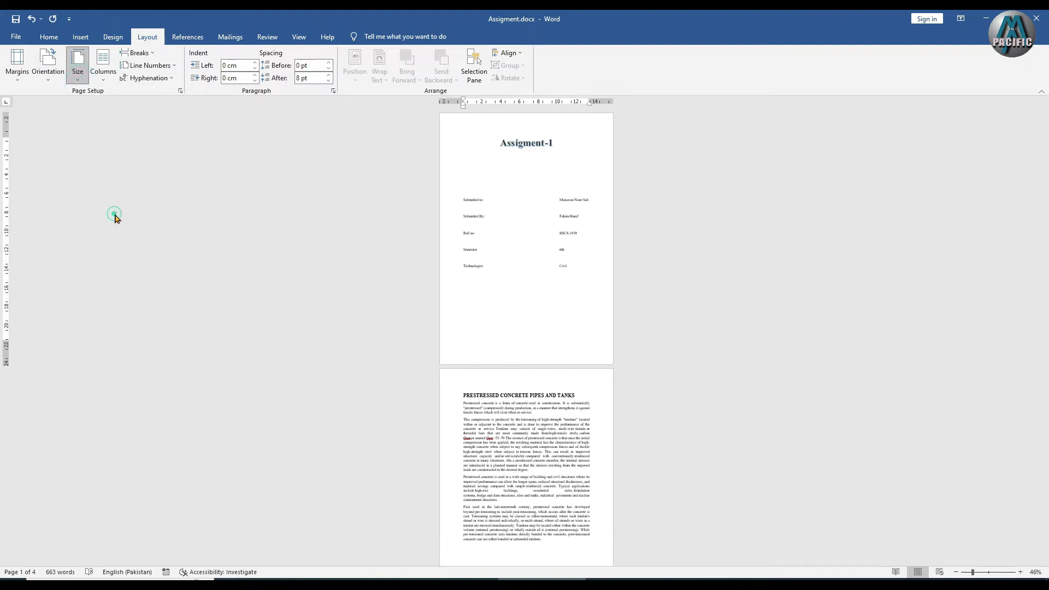
click(78, 66)
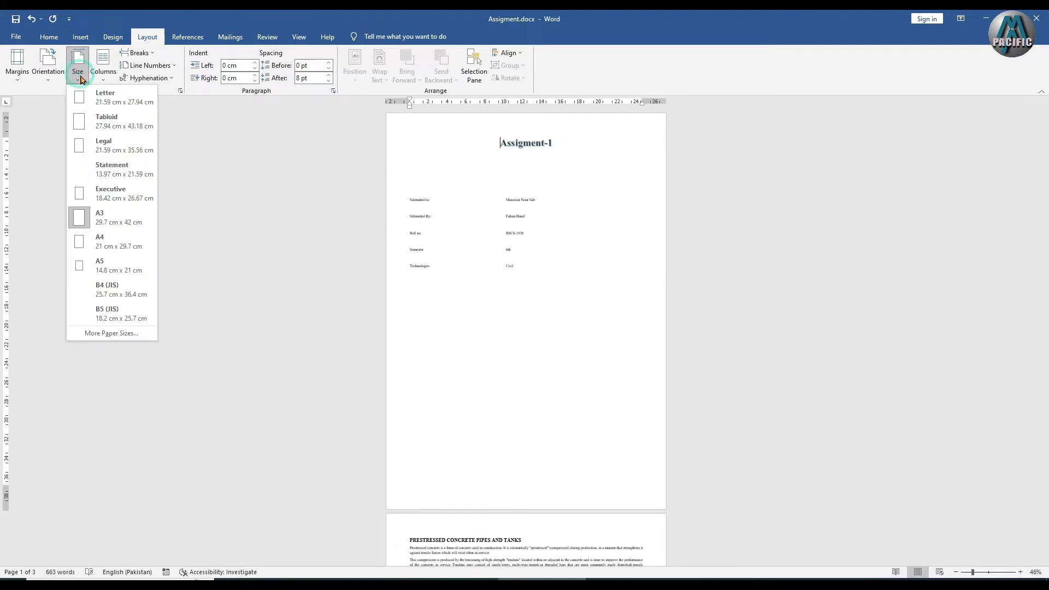
click(110, 245)
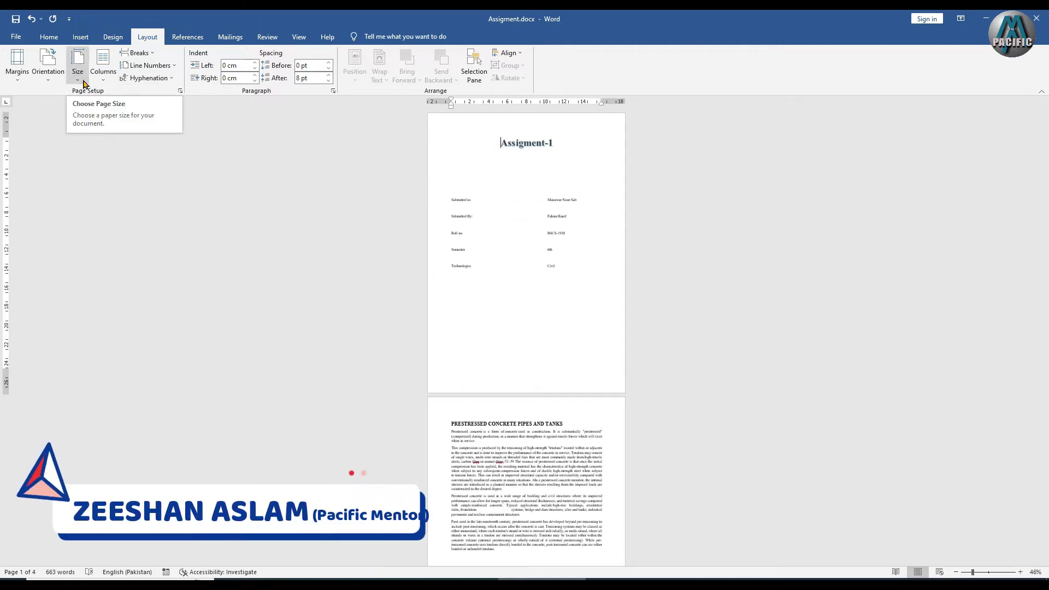
Try the A5 and B4 (JIS) paper sizes, and set the document to B5 (JIS)
click(78, 80)
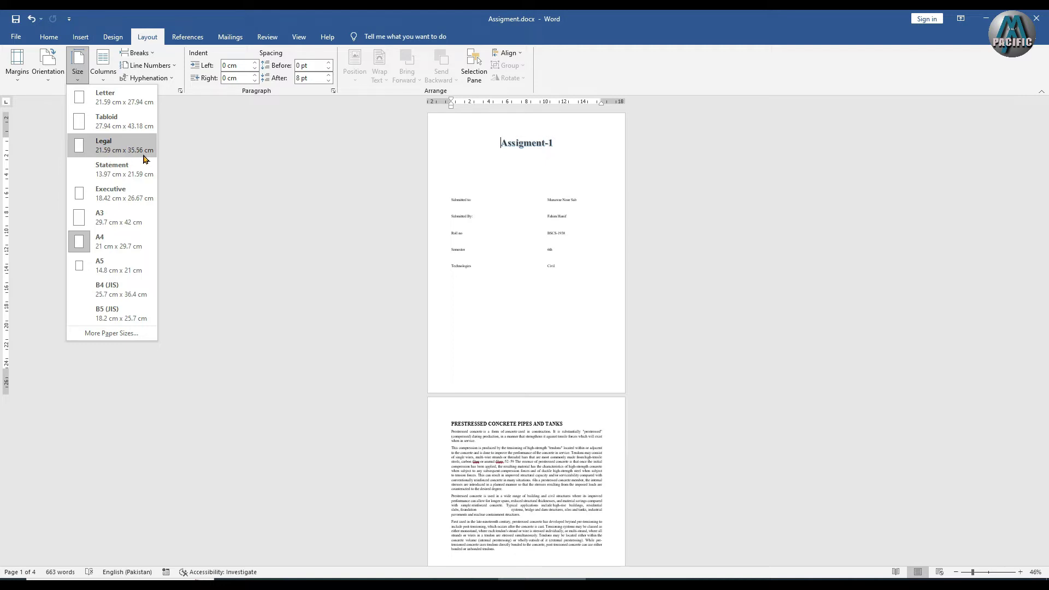
click(99, 266)
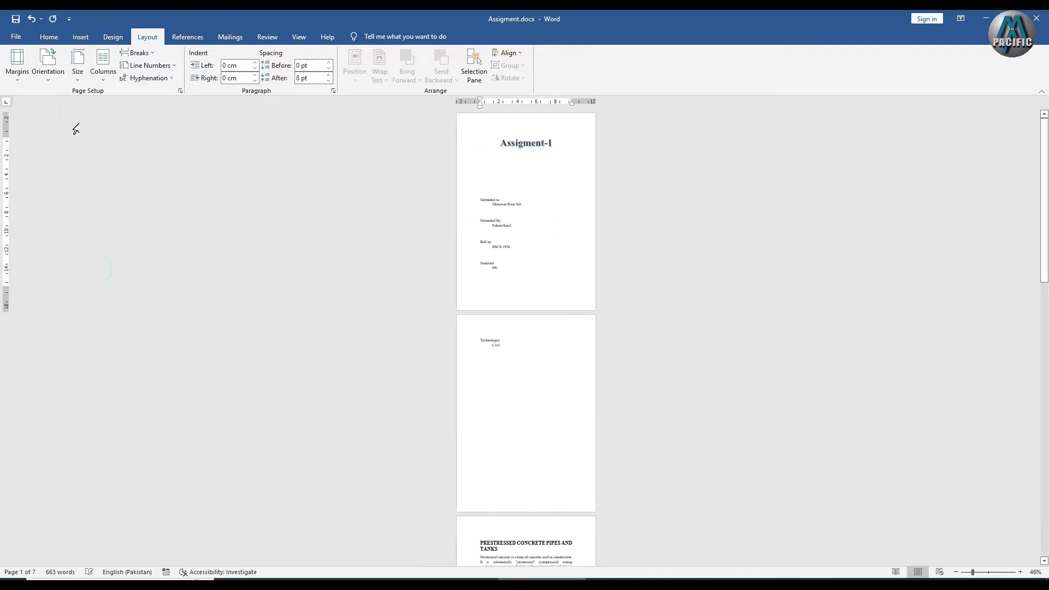
click(77, 65)
click(116, 294)
click(78, 65)
click(108, 314)
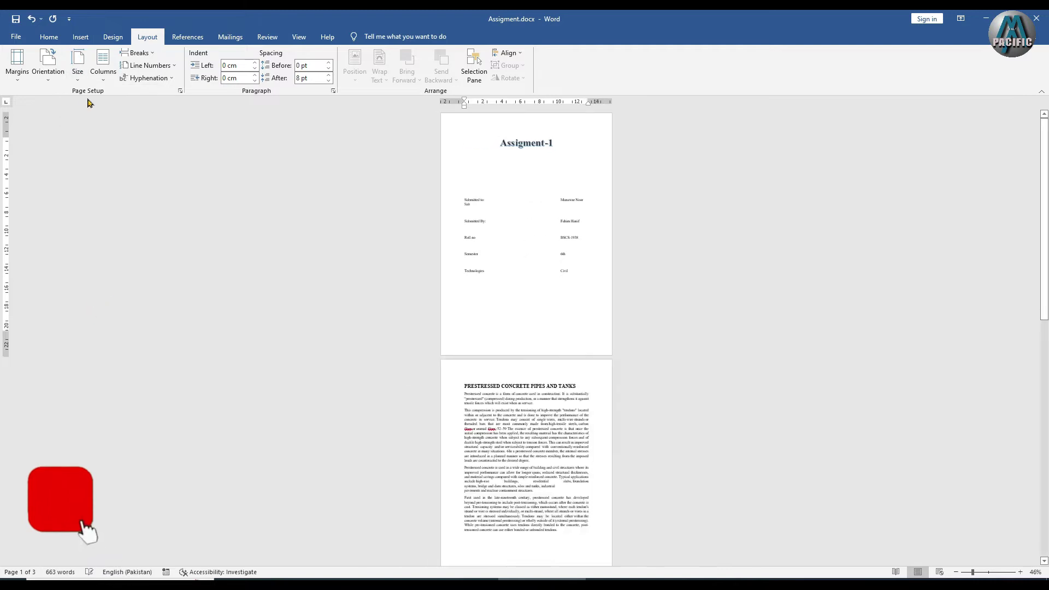
Choose Custom size as the paper size in the detailed page setup options, and cancel the change
click(78, 65)
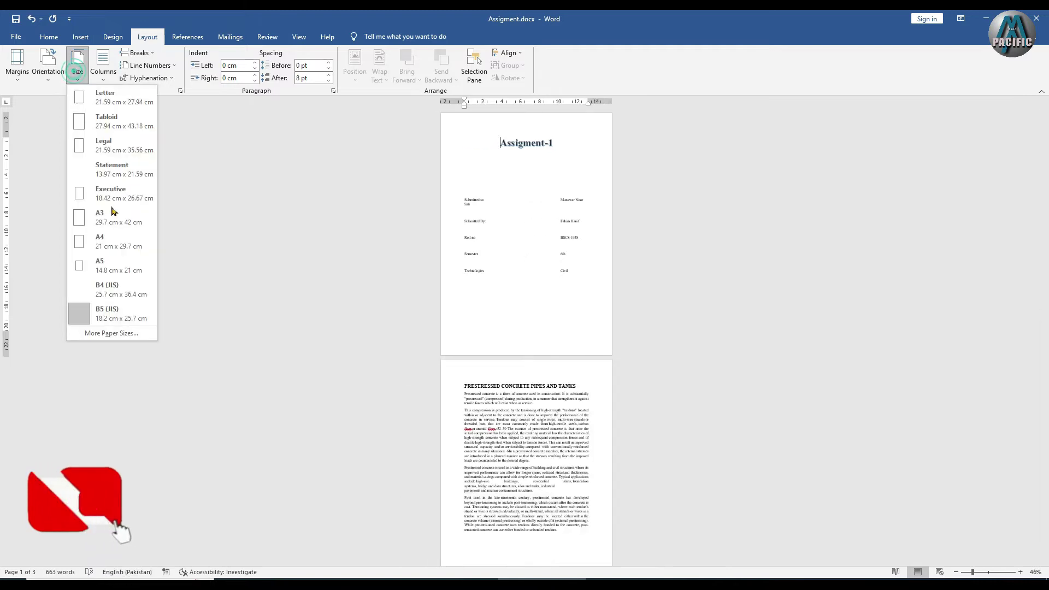
click(112, 333)
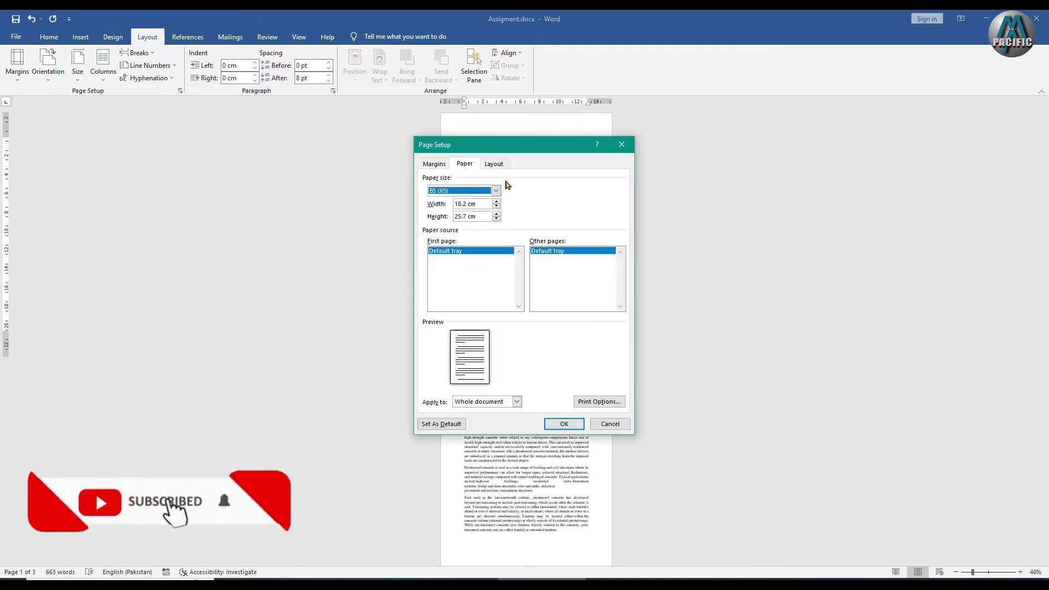
click(471, 191)
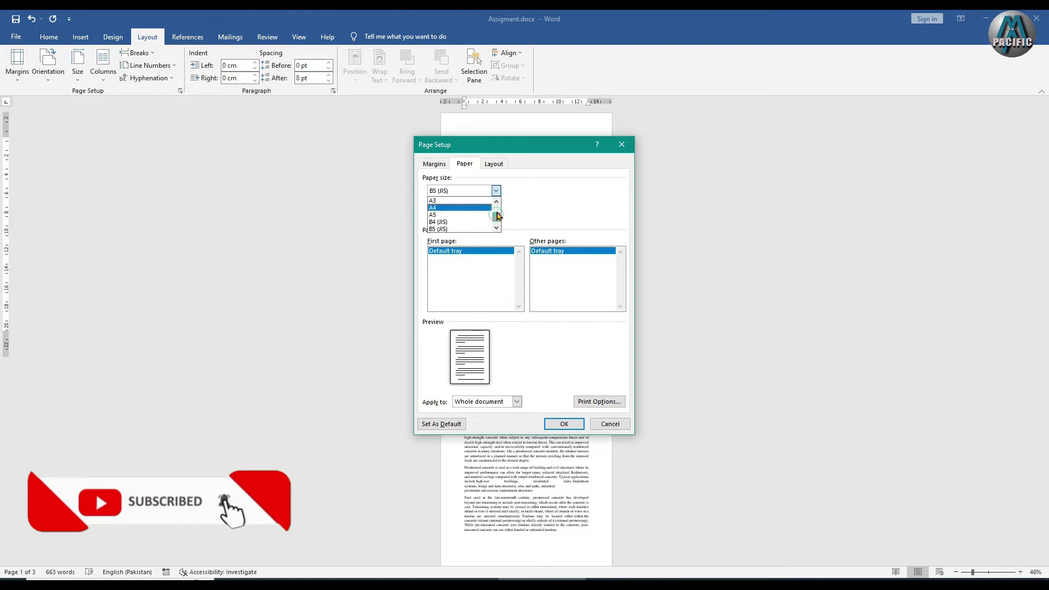
scroll(470, 213, up, 2)
drag(497, 213, 497, 227)
click(459, 228)
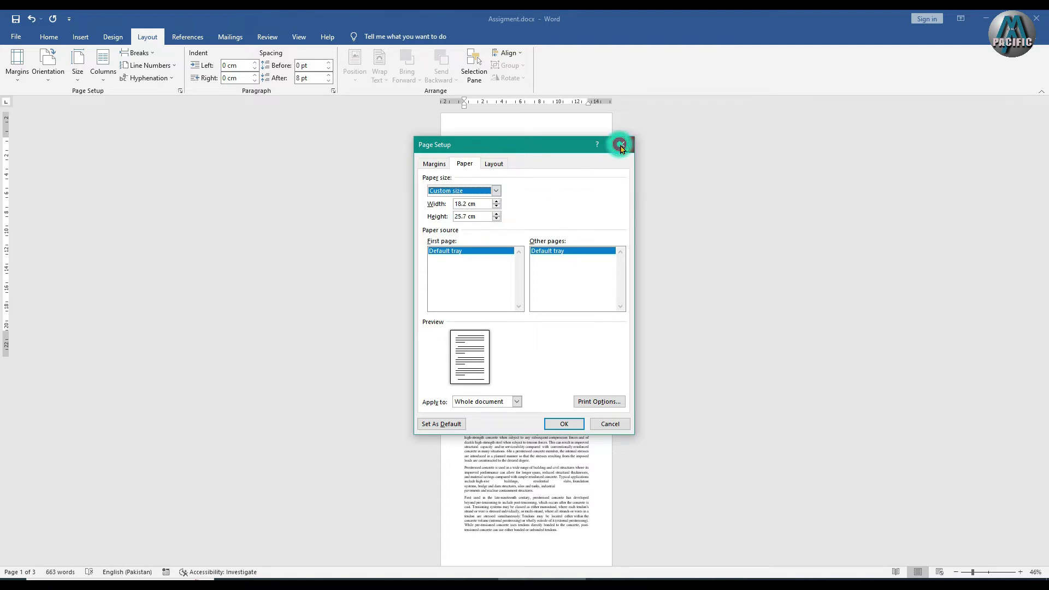
click(606, 426)
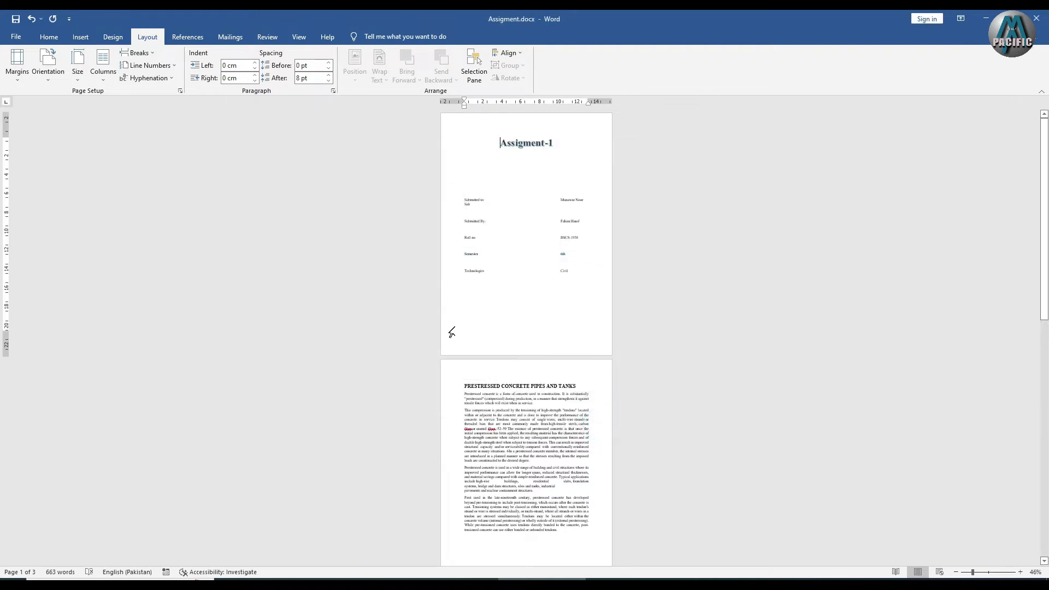
click(104, 68)
click(78, 68)
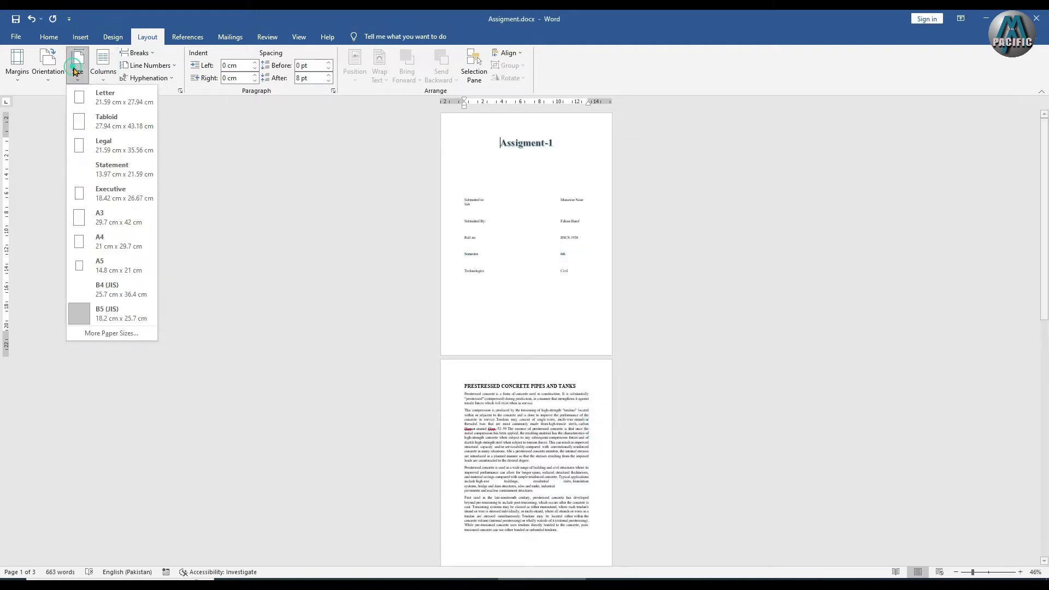
click(195, 283)
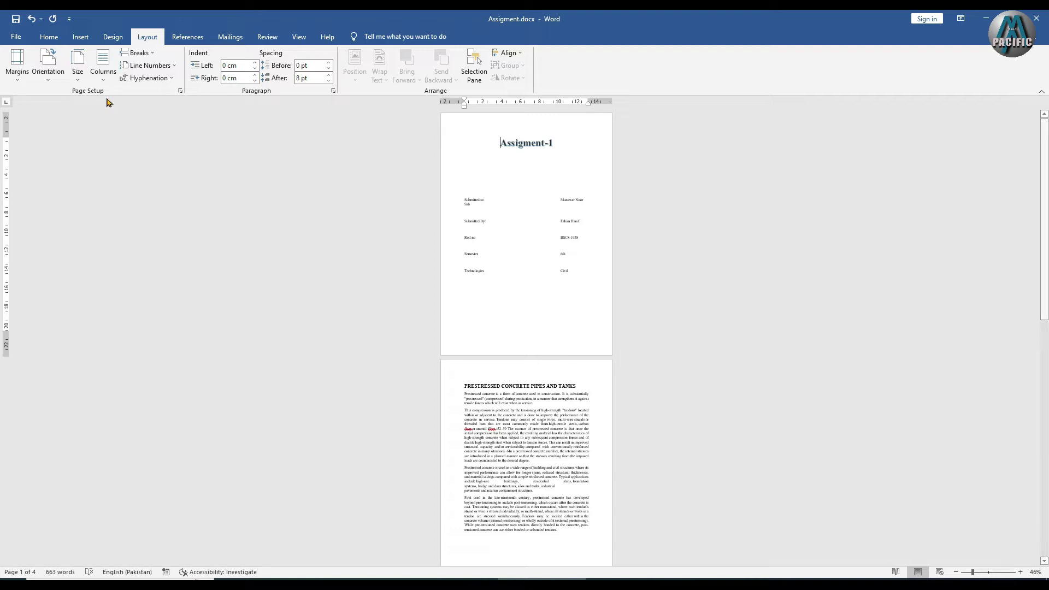
Try two columns on the text from the heading "PRESTRESSED CONCRETE PIPES AND TANKS" through "simple reinforced concrete", and undo the change
scroll(287, 317, down, 1)
drag(1046, 292, 1045, 333)
click(975, 573)
drag(974, 573, 992, 572)
click(1045, 241)
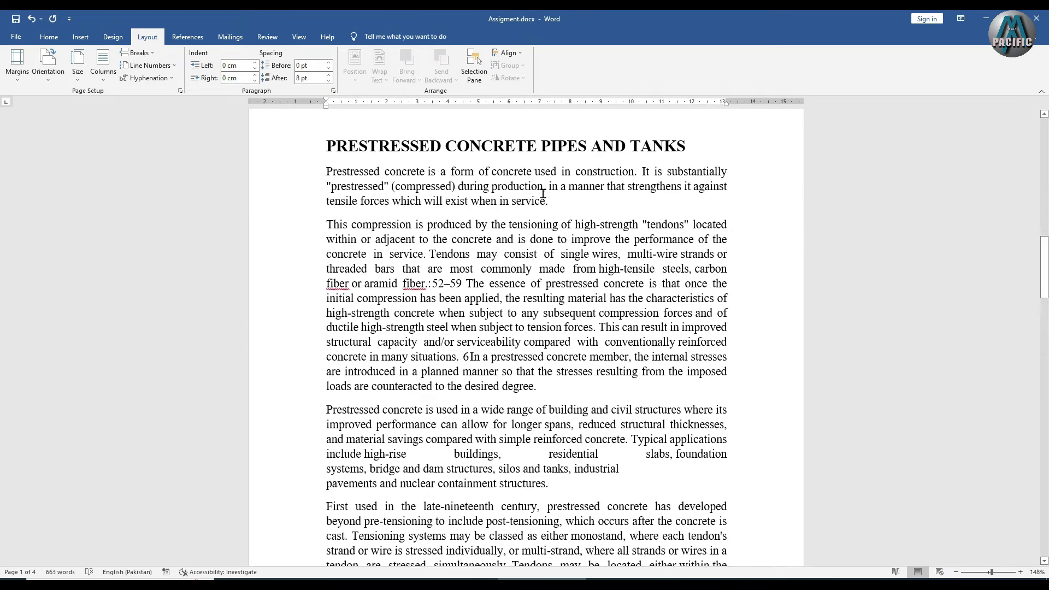
drag(329, 147, 585, 437)
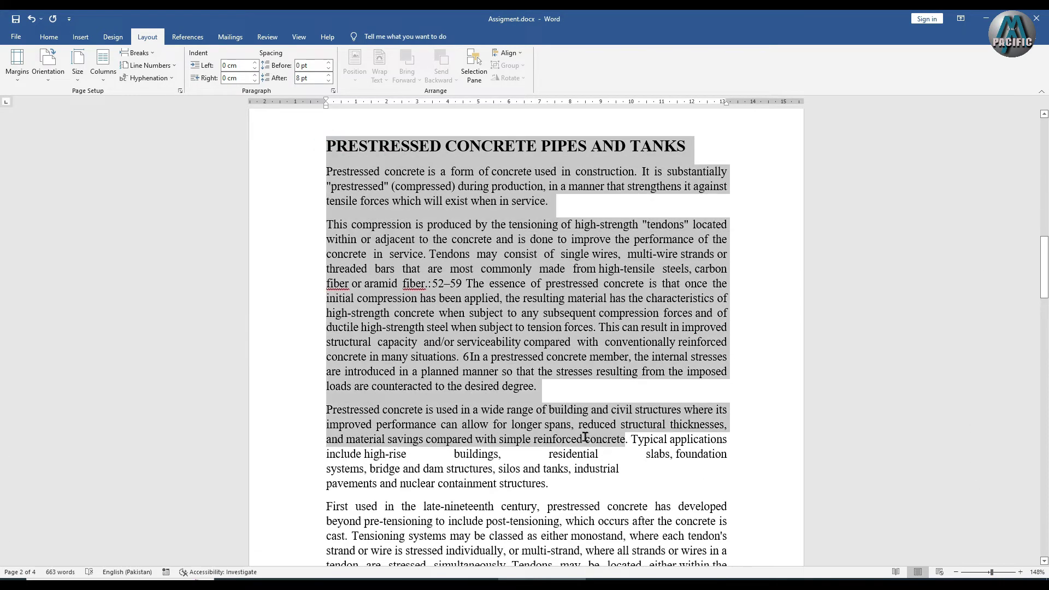
click(104, 65)
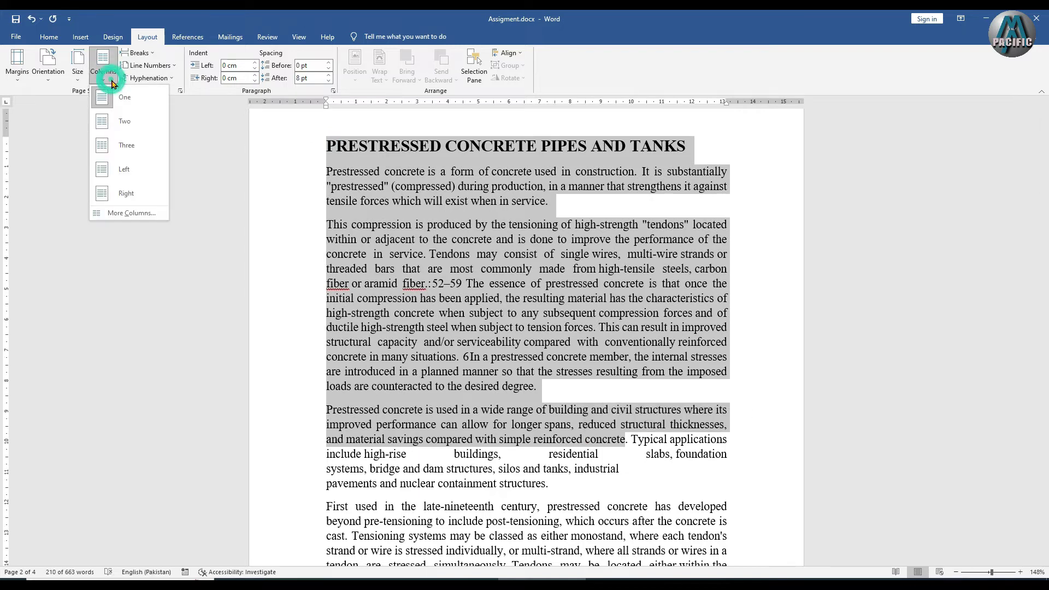
click(119, 123)
mouse_move(1045, 282)
mouse_down()
mouse_move(1046, 295)
mouse_move(1045, 284)
mouse_up()
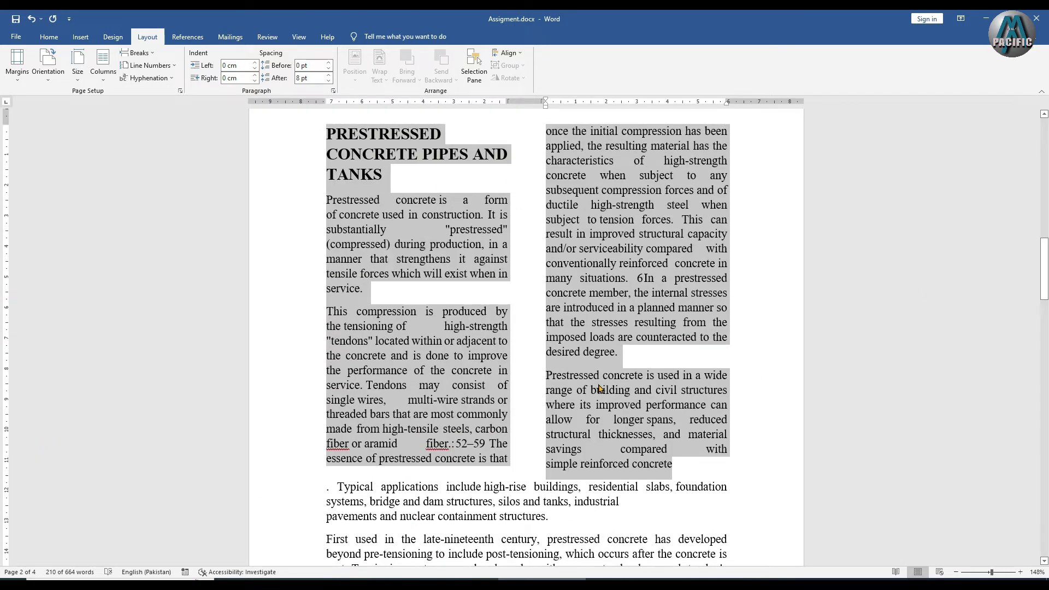
key(ctrl+z)
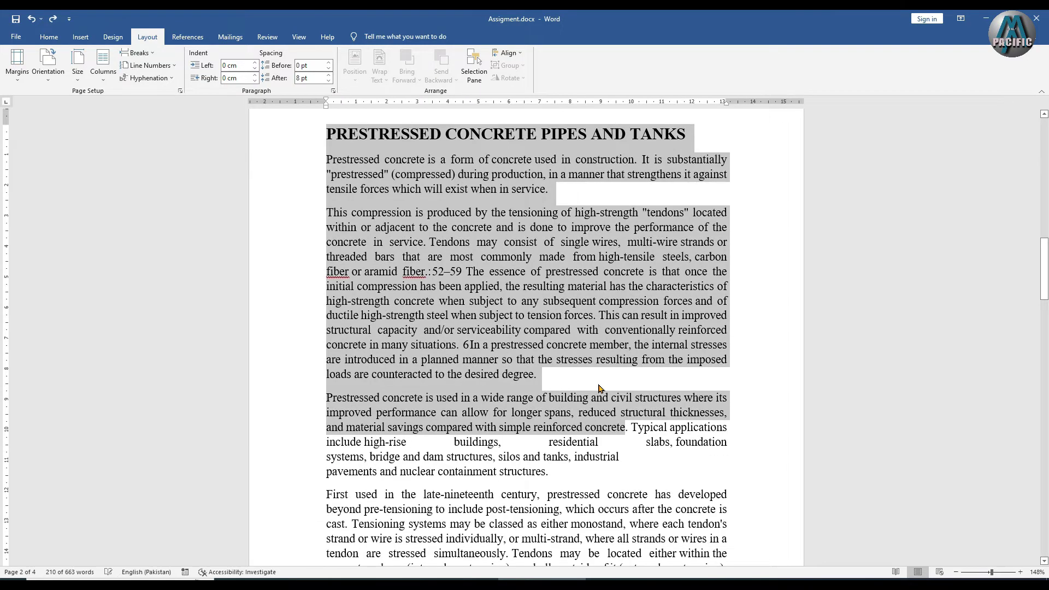
click(603, 378)
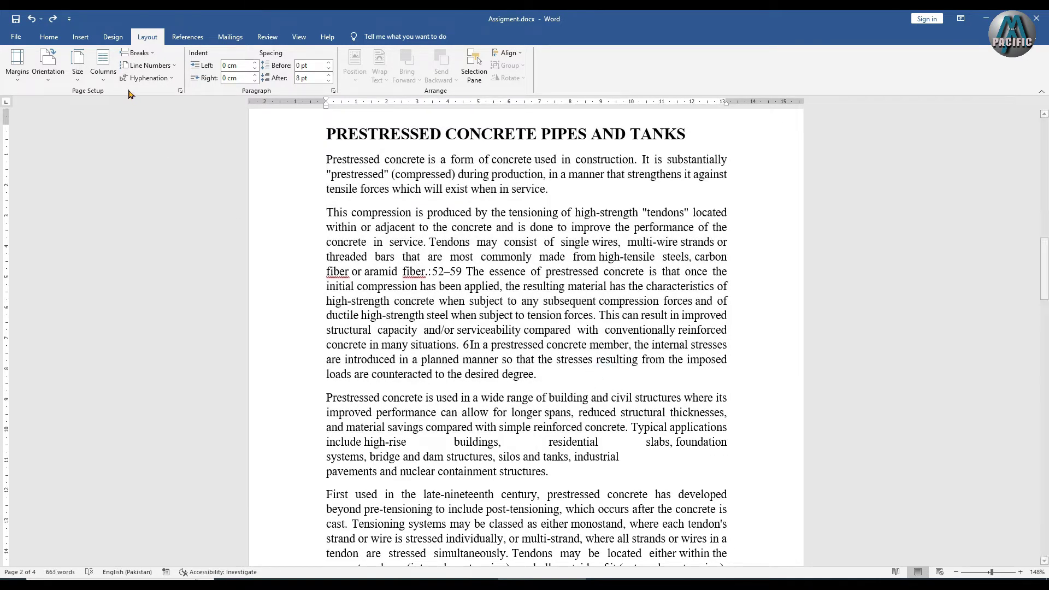
Lay out the document's text in two columns without selecting any of it
click(103, 66)
click(130, 119)
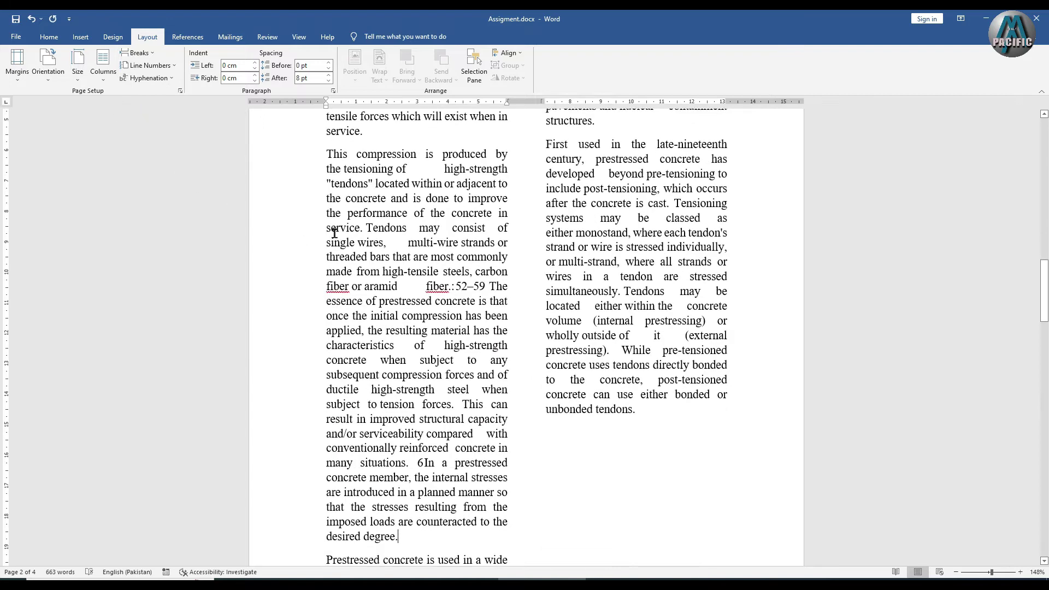
mouse_move(1045, 315)
mouse_down()
mouse_move(1045, 164)
mouse_move(1045, 522)
mouse_move(1023, 158)
mouse_move(1026, 315)
mouse_up()
Try the Three column layout, followed by the Left preset
click(104, 65)
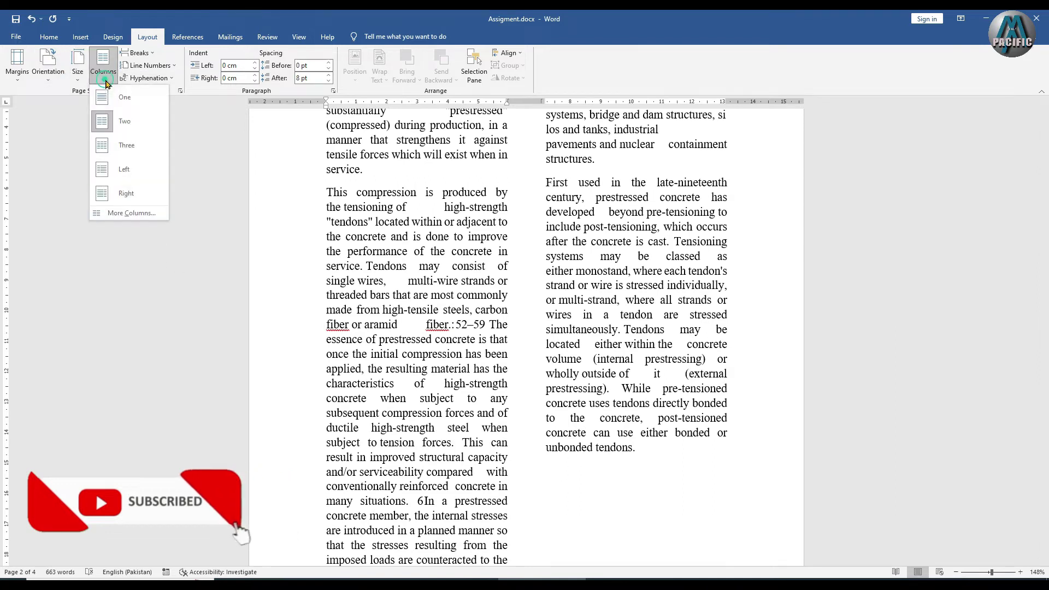
click(111, 145)
click(103, 64)
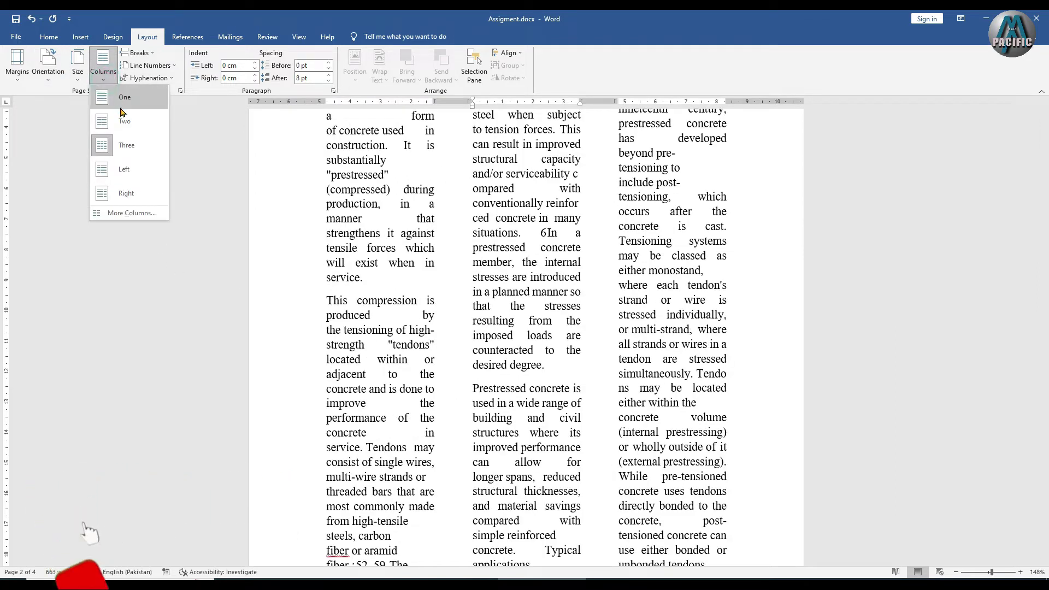
click(116, 170)
Try the Right column preset, and set the document back to two columns
click(103, 66)
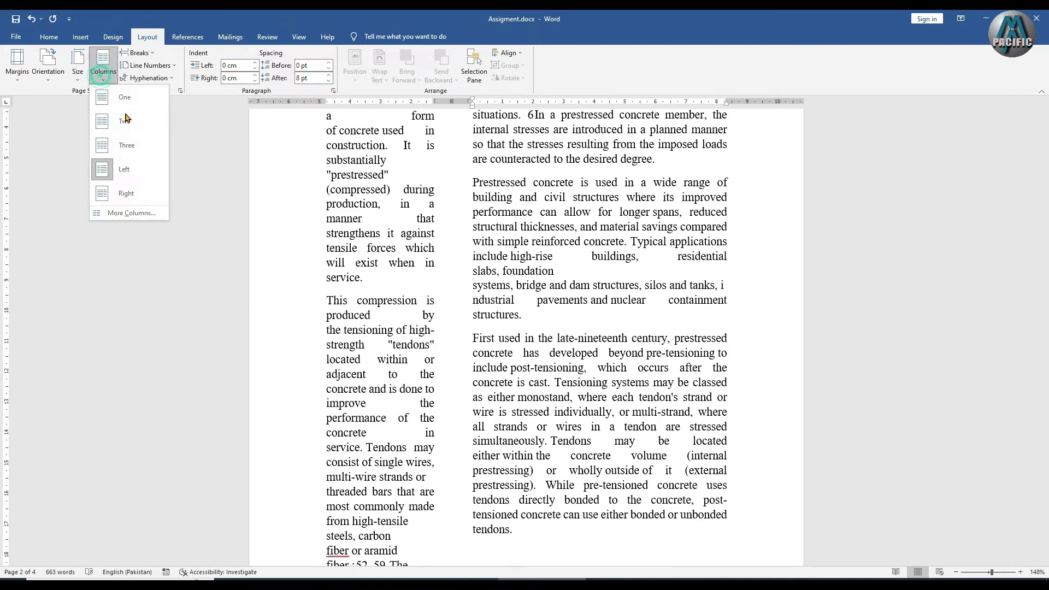
click(120, 193)
click(103, 65)
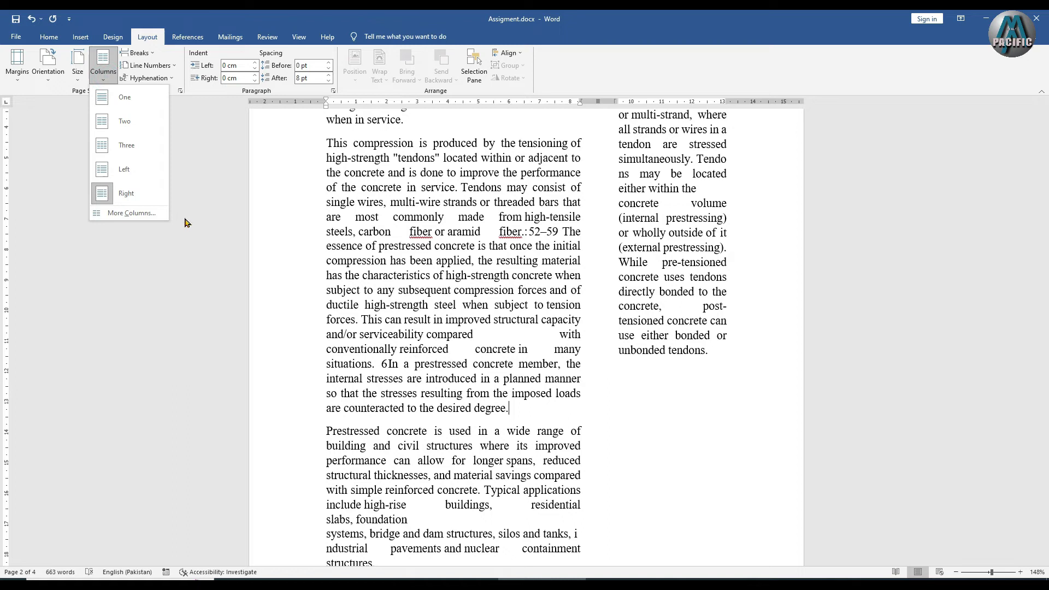
click(109, 120)
Open the detailed column settings beside the document text, and raise the number of columns to 10
click(115, 81)
click(131, 204)
drag(495, 198, 182, 174)
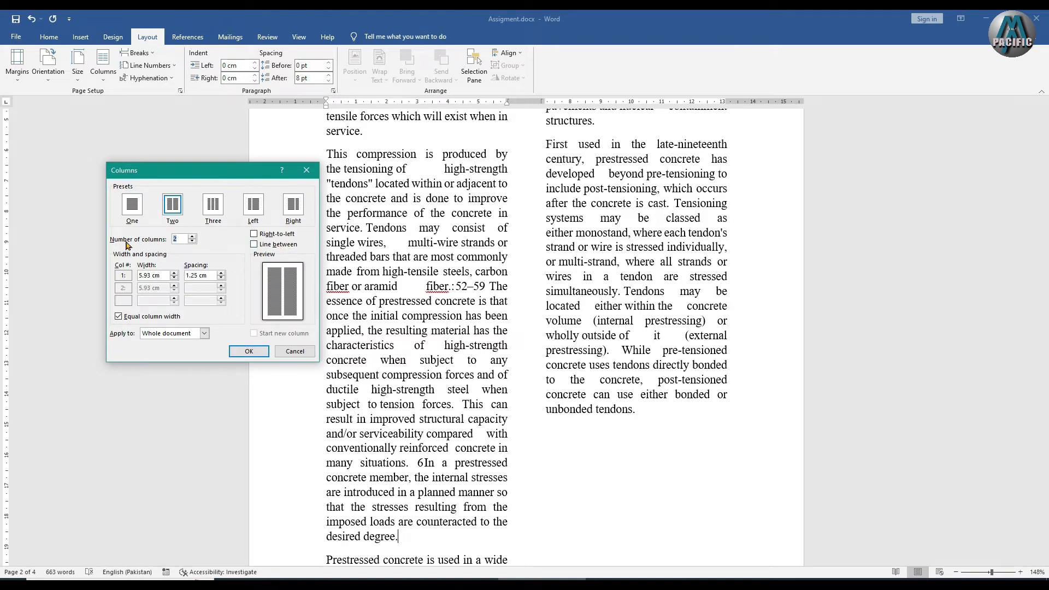
click(193, 237)
click(193, 237)
click(193, 237)
click(193, 237)
click(193, 237)
click(193, 237)
click(193, 237)
click(194, 237)
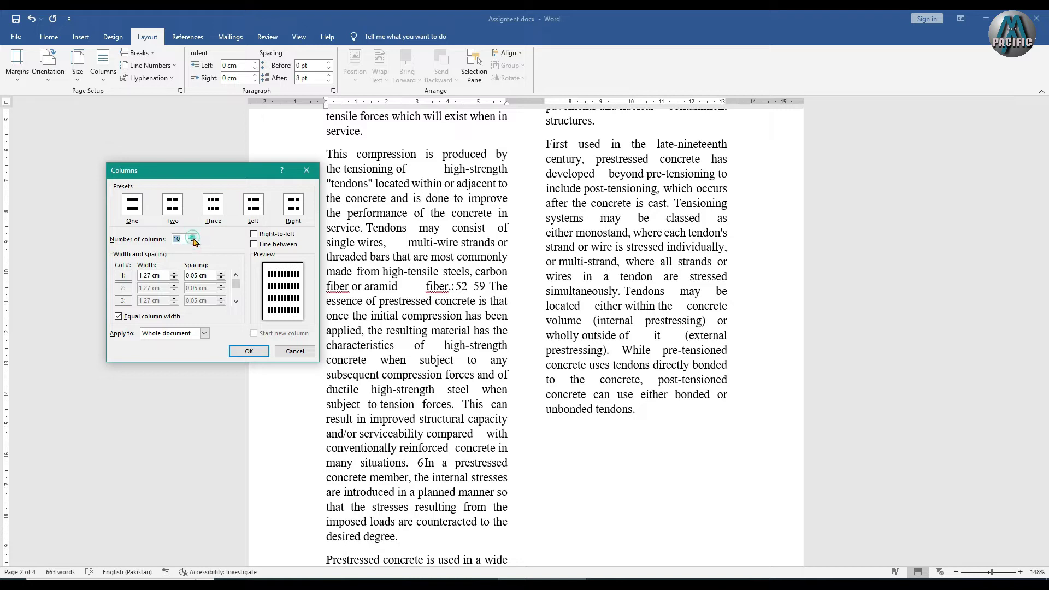
Lower the number of columns to 3, raise it to 6, and apply the six-column layout to the whole document
click(192, 242)
click(192, 243)
click(193, 243)
click(192, 242)
click(193, 242)
click(192, 242)
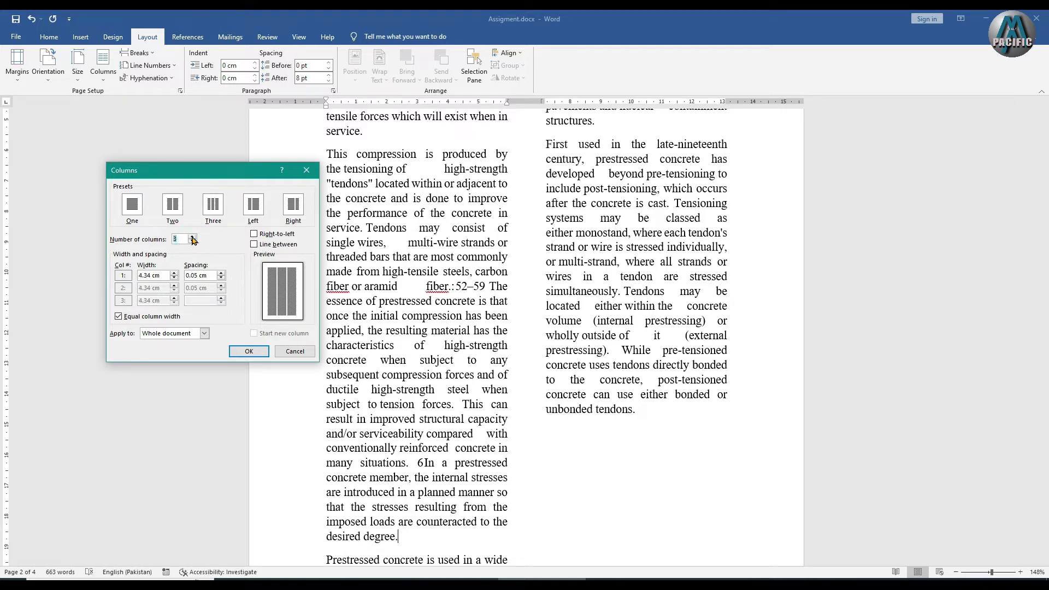
click(192, 236)
click(193, 236)
click(192, 237)
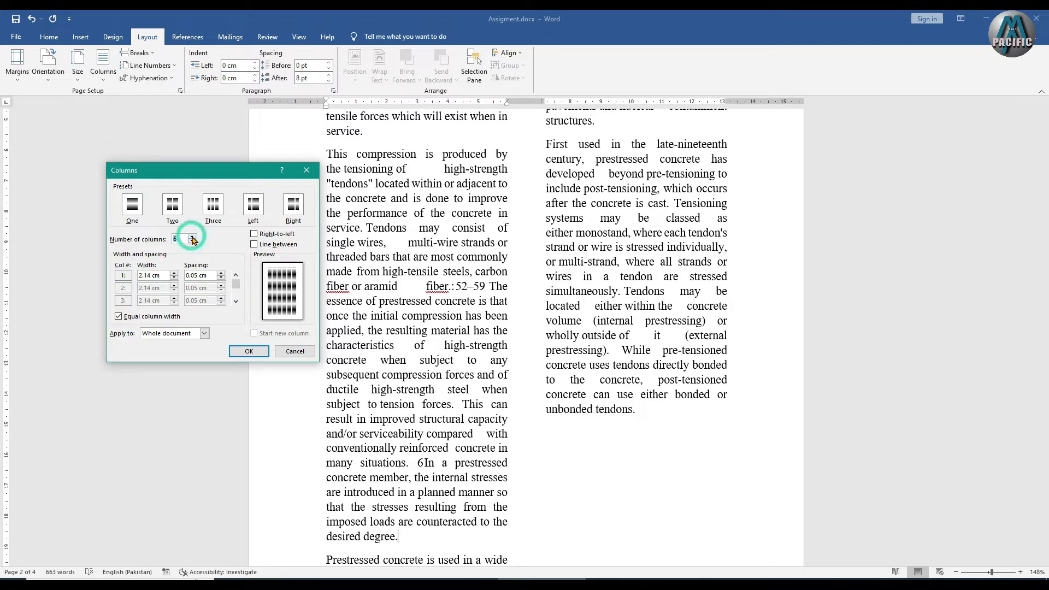
click(250, 351)
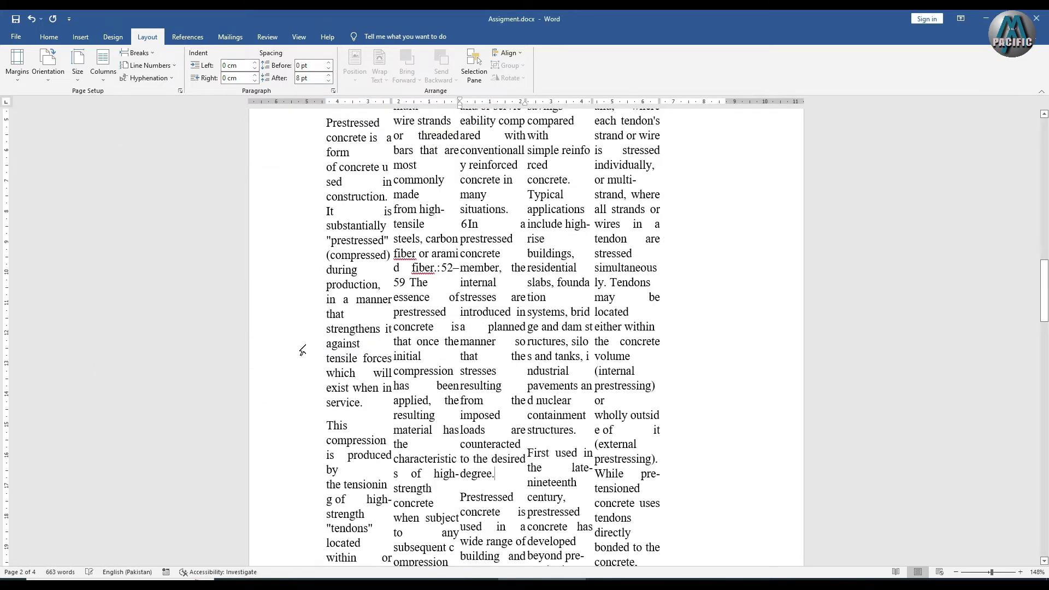
Reduce the whole document's layout to four columns through the detailed column settings
click(104, 64)
click(121, 212)
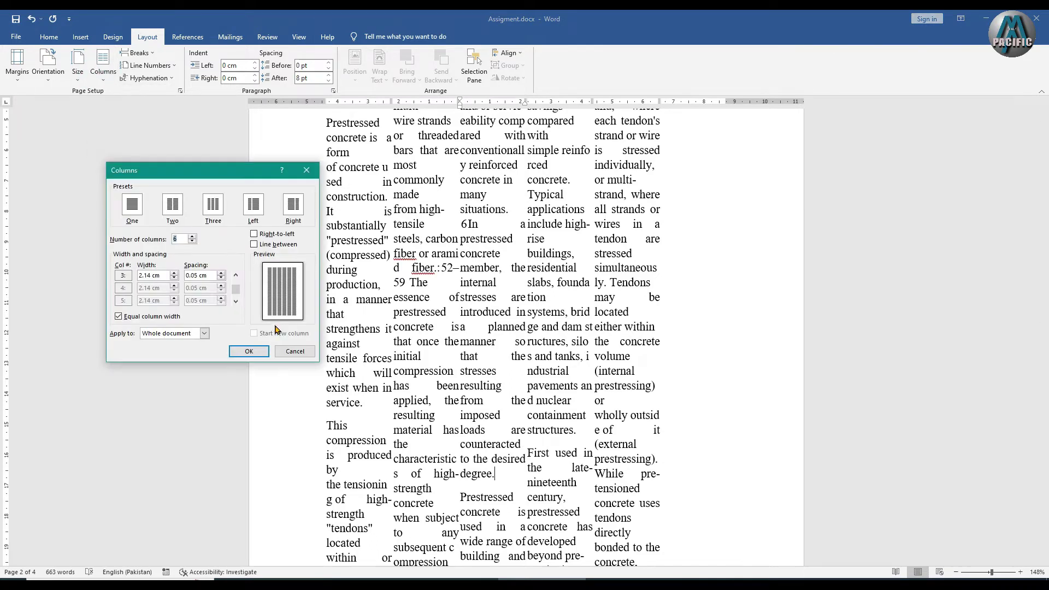
click(192, 242)
click(193, 241)
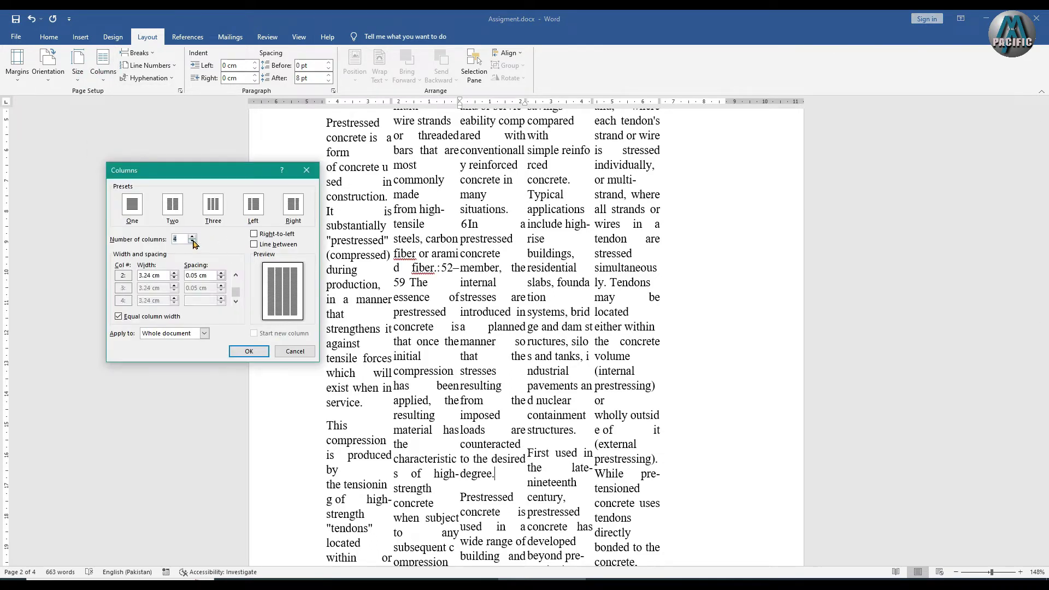
click(249, 352)
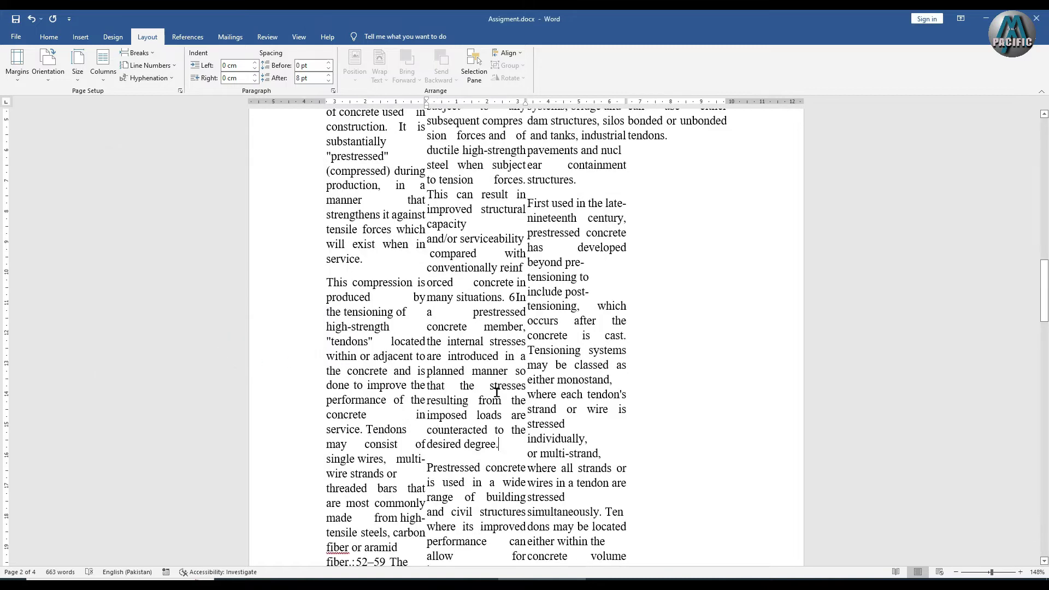
drag(1045, 290, 967, 274)
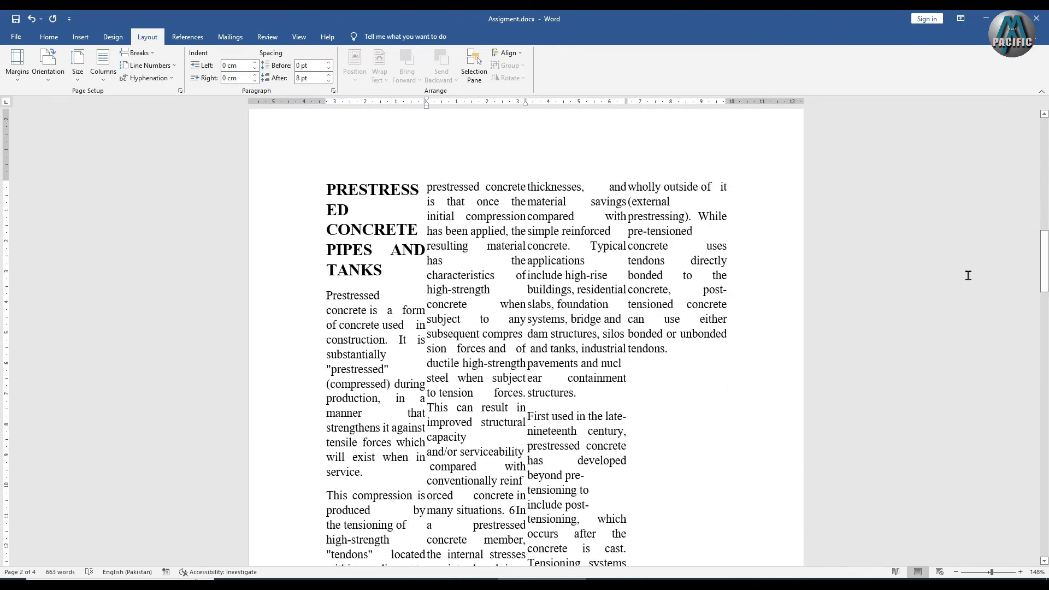
Return the whole document to a single column with the One preset in the detailed column settings
click(107, 69)
click(149, 213)
click(132, 206)
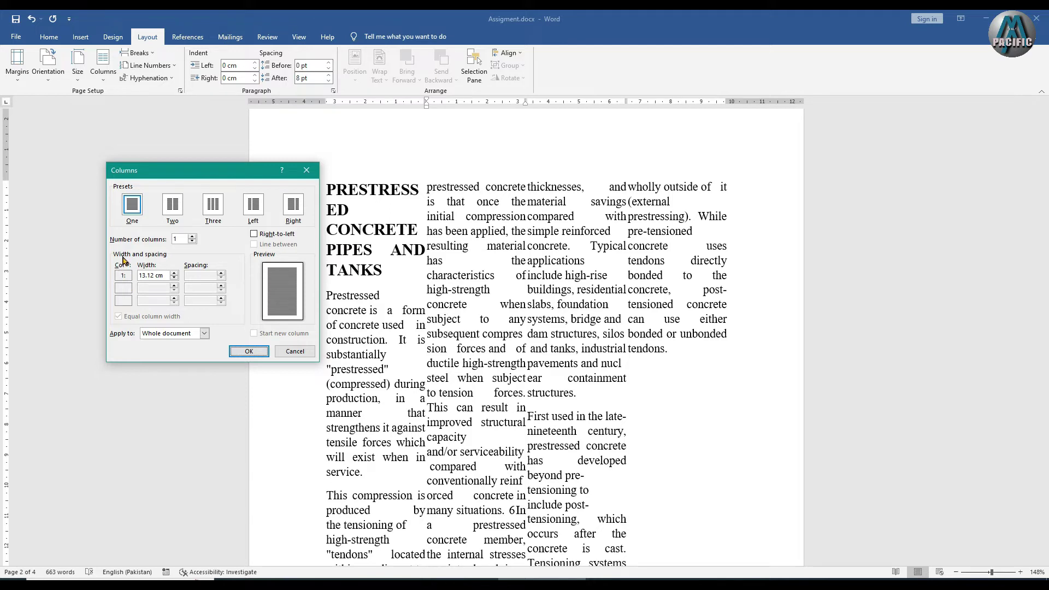
click(240, 350)
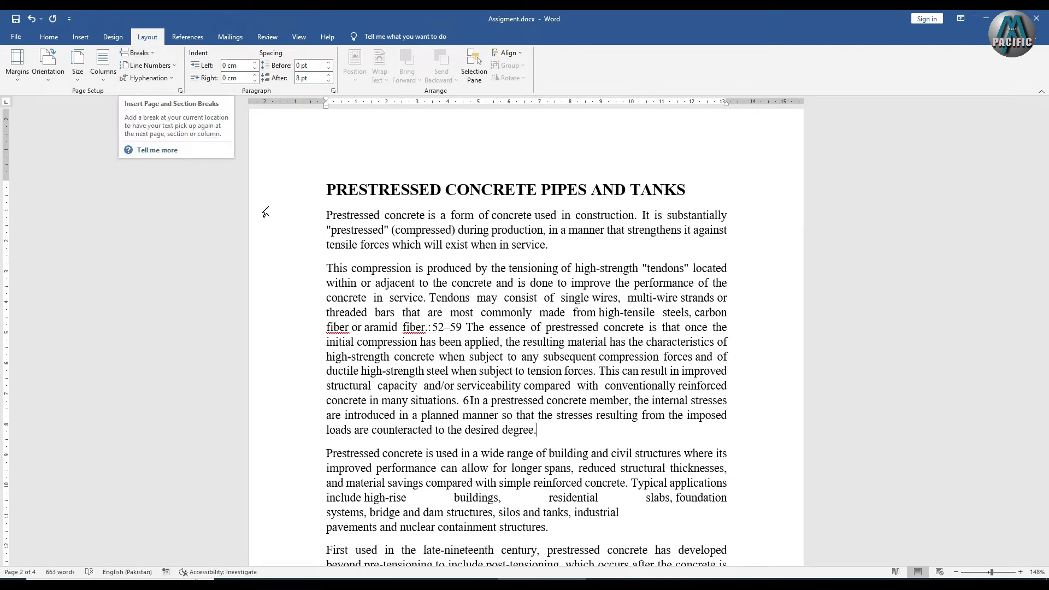
Try a page break after the last paragraph of the Prestressed Concrete Pipes and Tanks page, and remove it again
drag(1044, 261, 1044, 305)
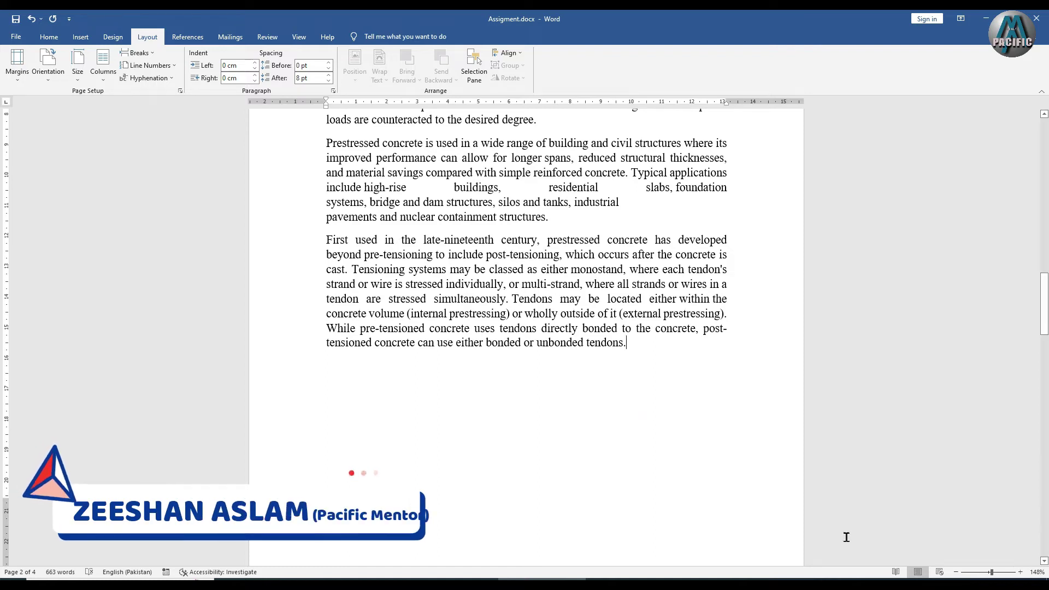
mouse_move(991, 573)
mouse_down()
mouse_move(963, 573)
mouse_move(978, 573)
mouse_up()
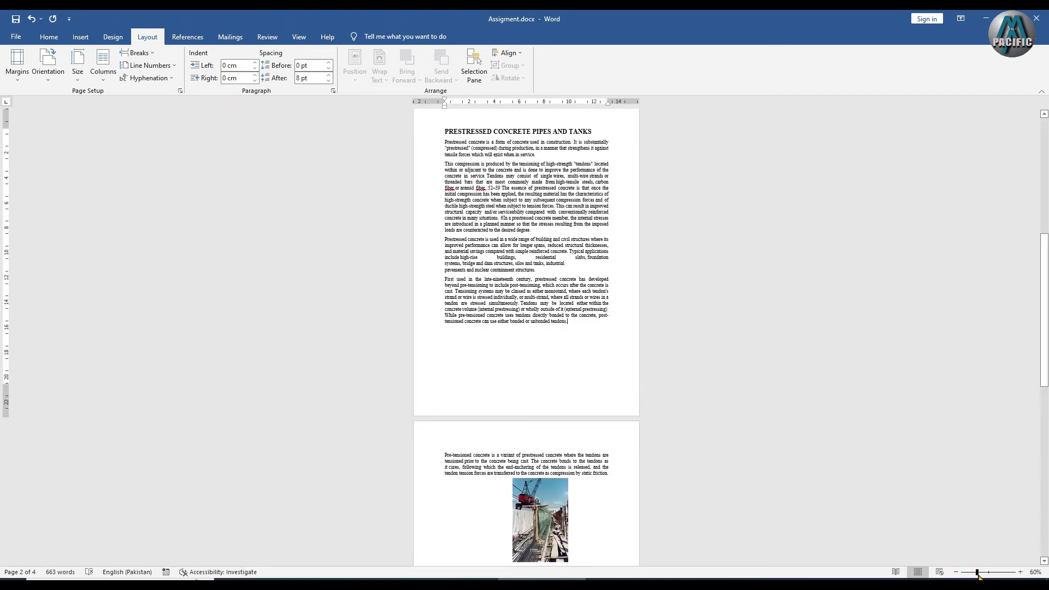
scroll(624, 447, up, 1)
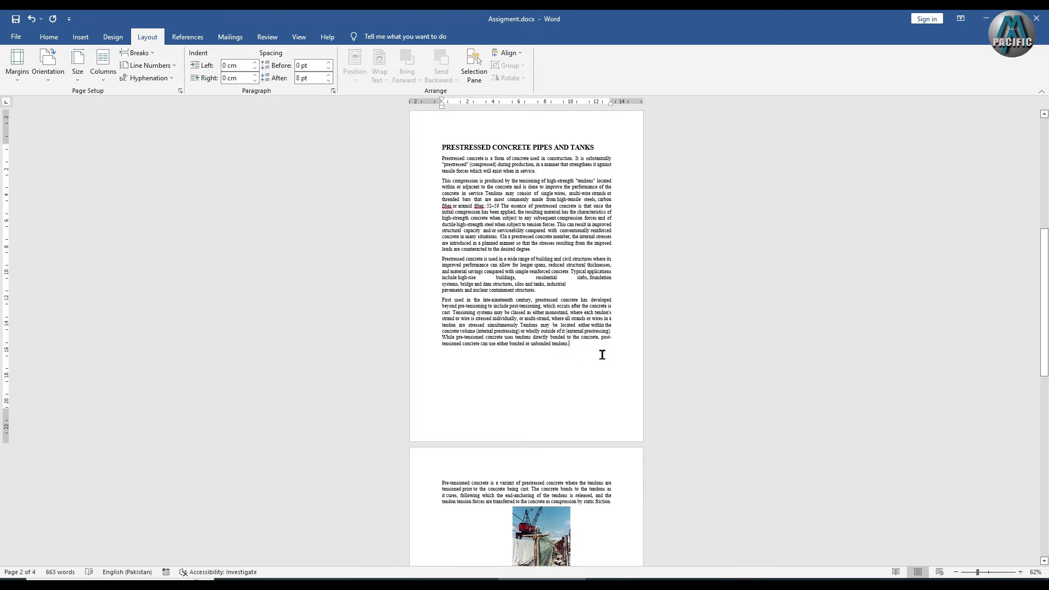
key(Return)
key(ctrl+Return)
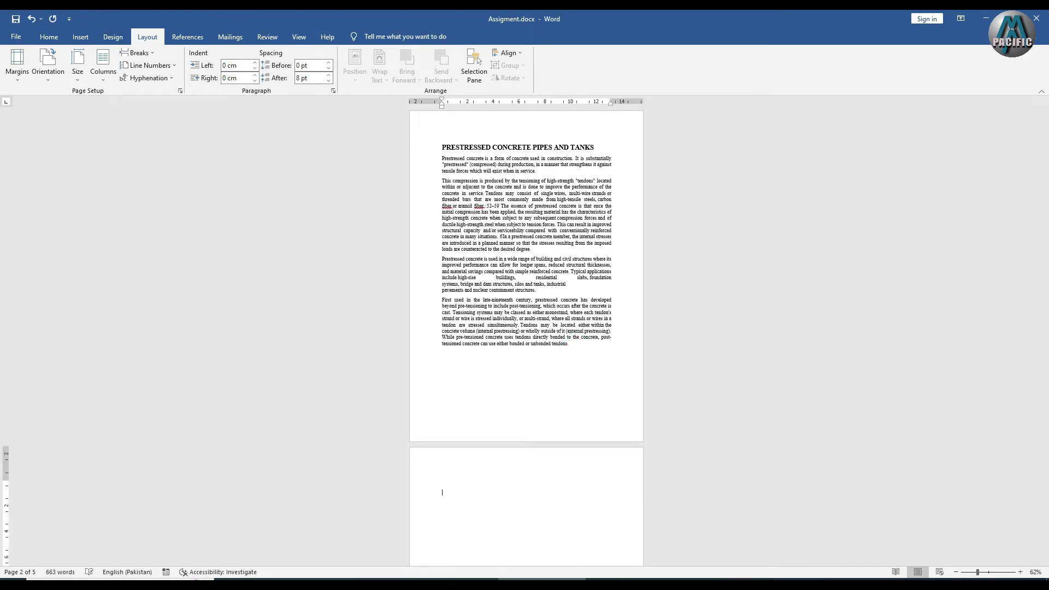
drag(1045, 233, 1045, 266)
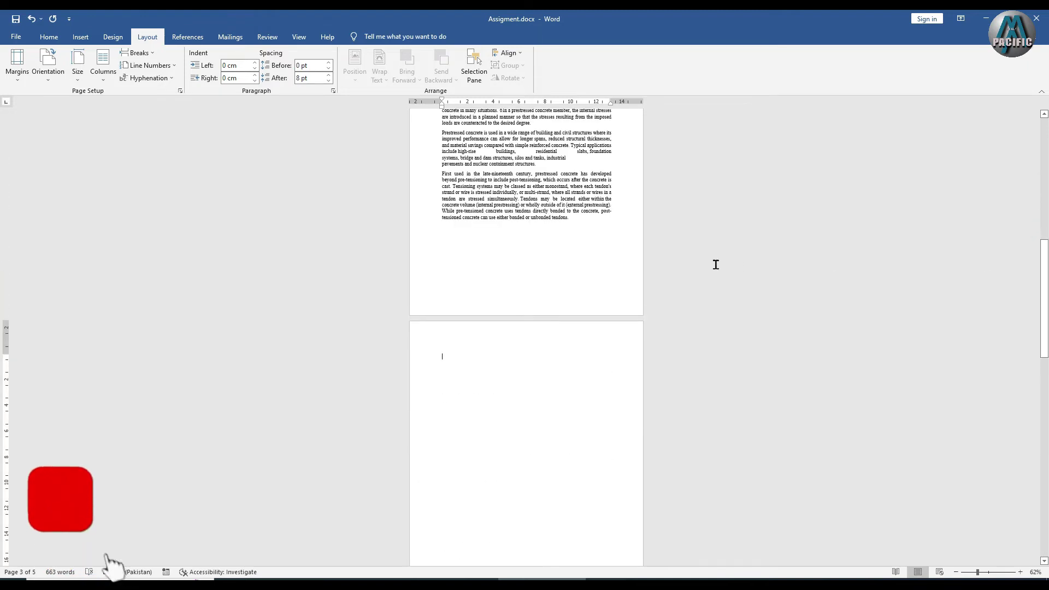
click(552, 224)
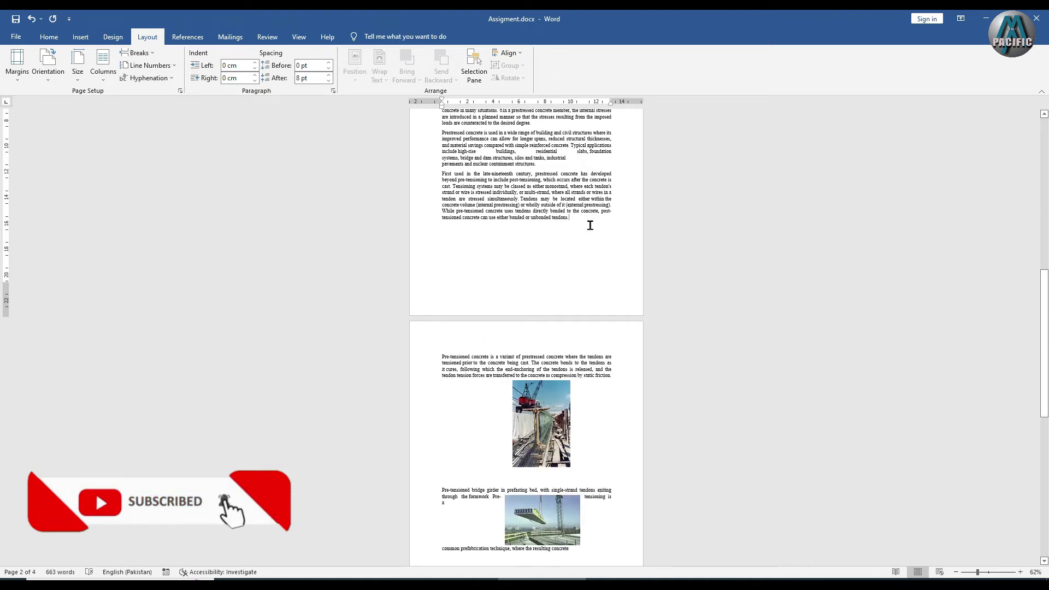
drag(1043, 398, 1042, 329)
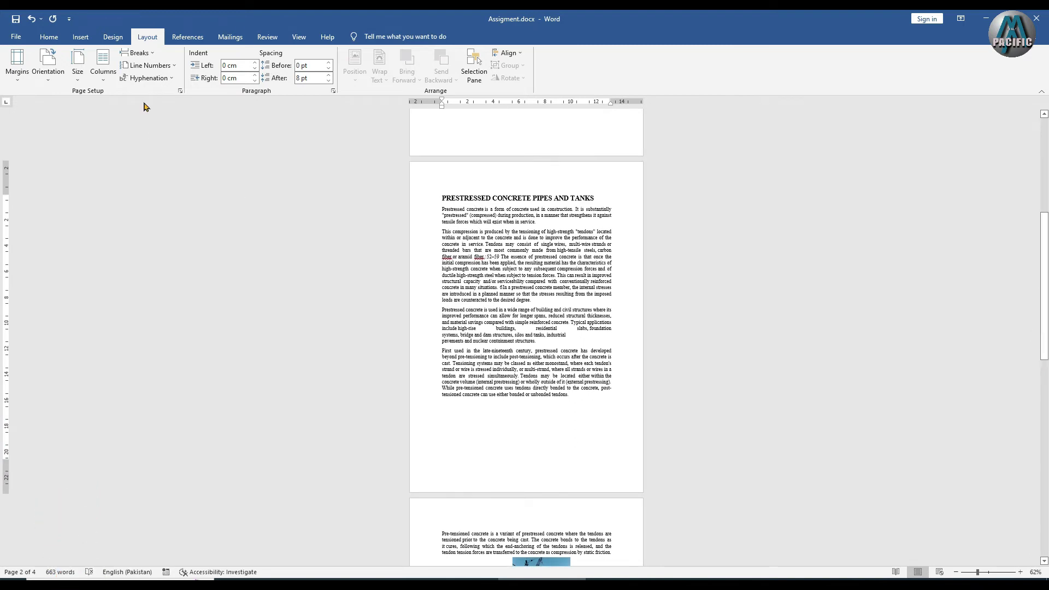
click(161, 66)
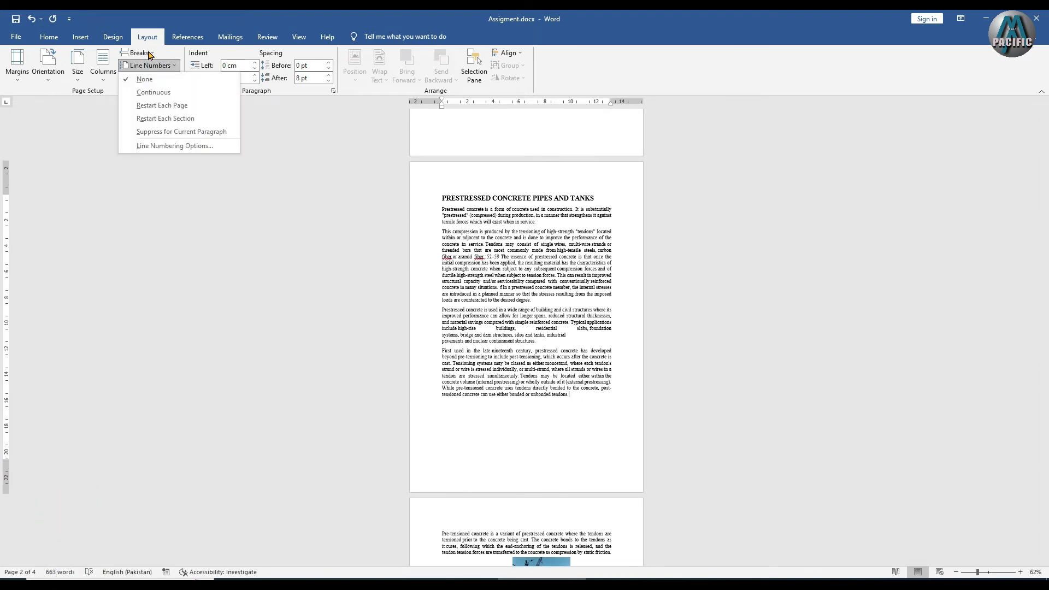
click(149, 55)
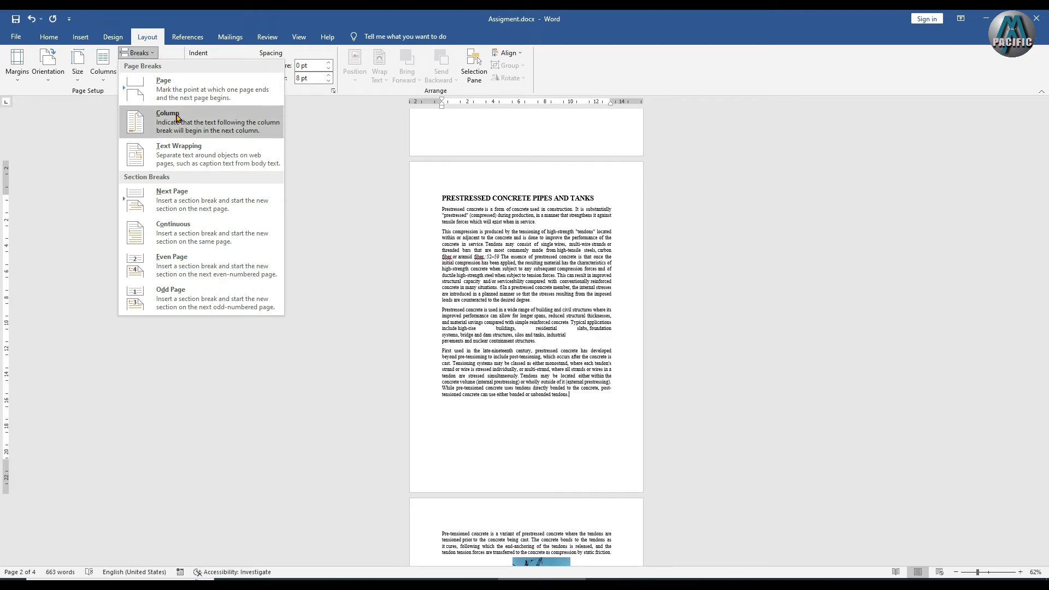
click(81, 38)
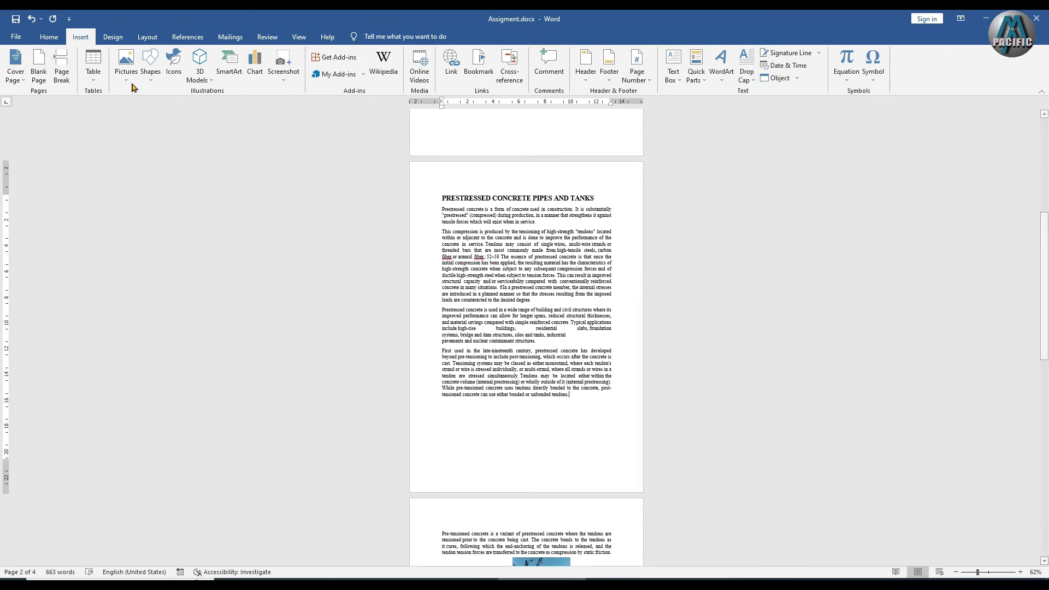
click(147, 37)
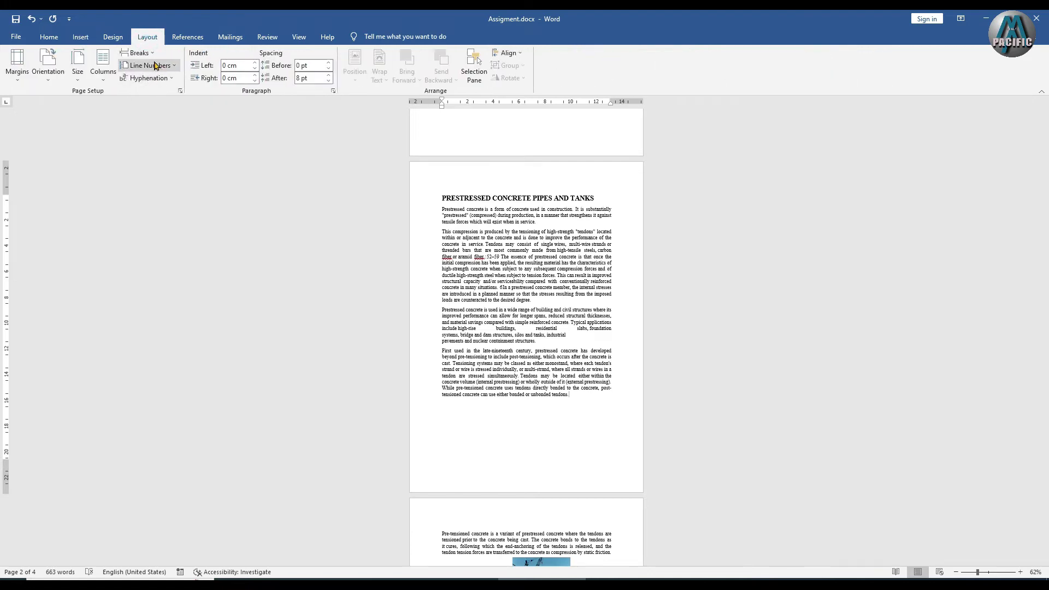
Try continuous line numbering on the document, and turn the line numbers off again
click(149, 65)
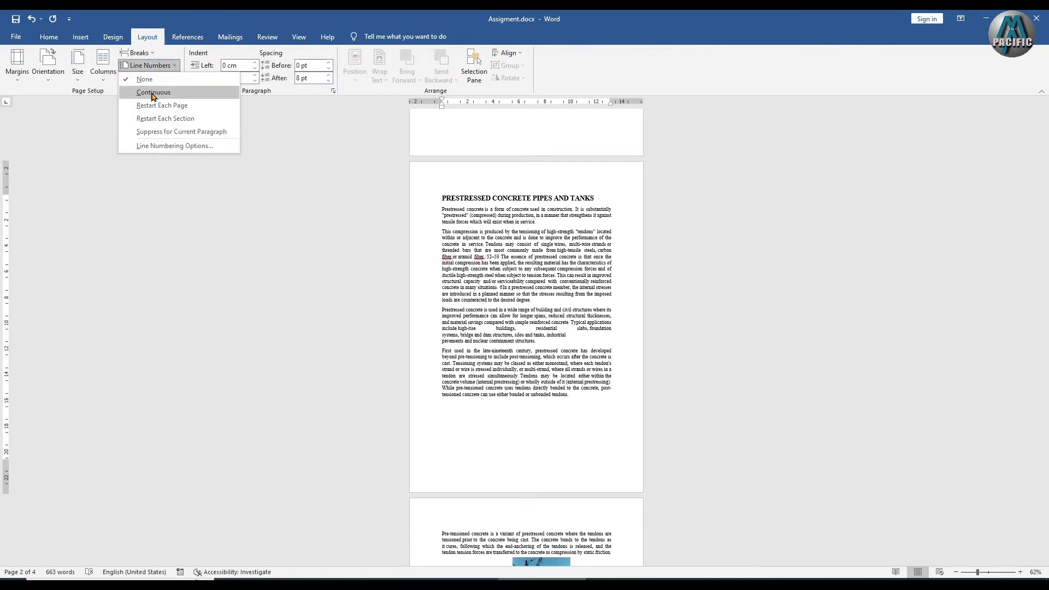
click(151, 92)
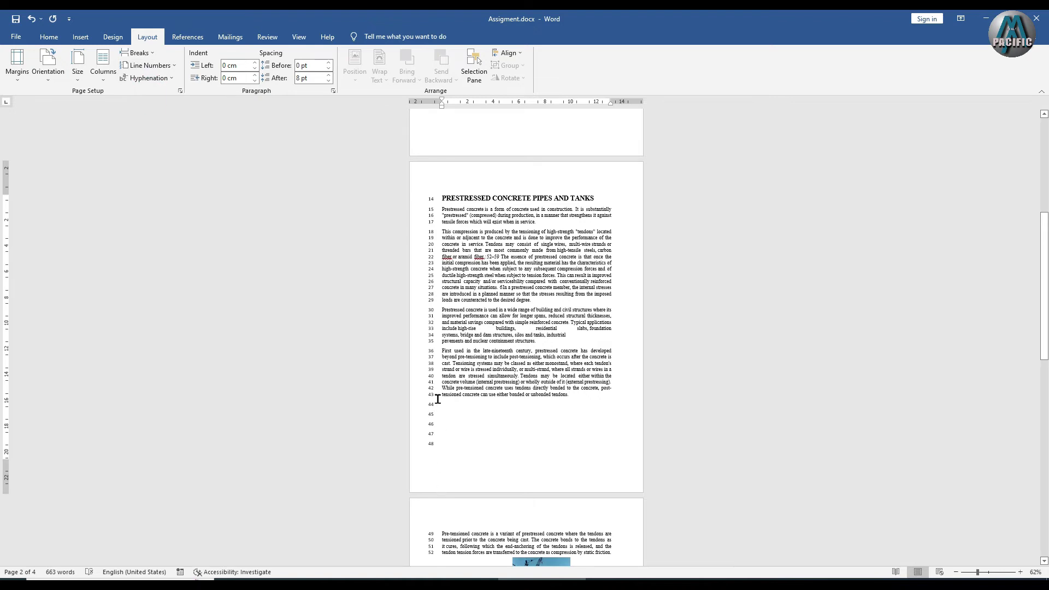
scroll(438, 399, up, 1)
drag(1044, 326, 1035, 285)
click(147, 65)
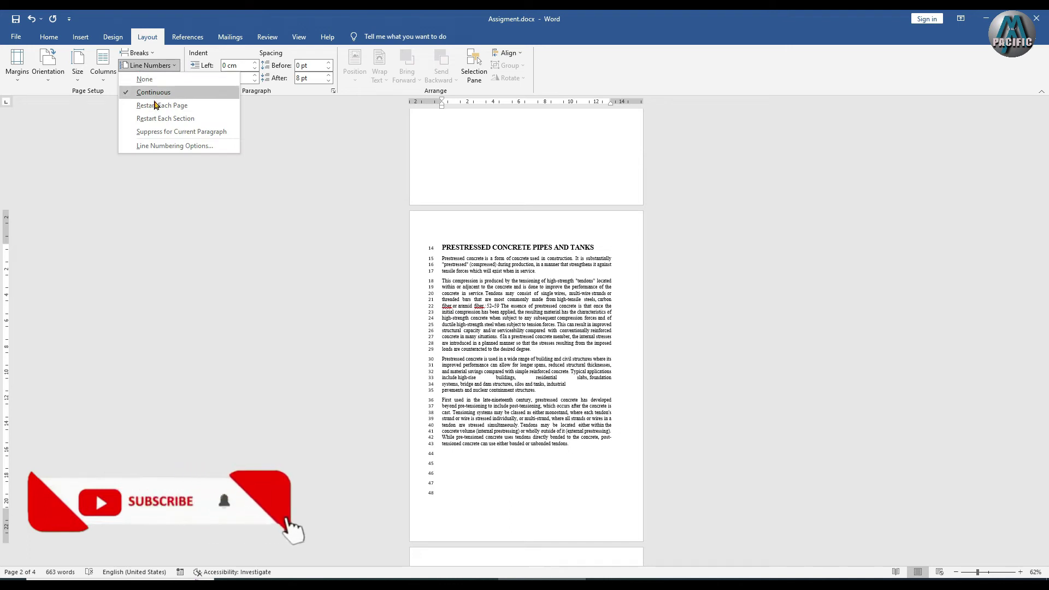
click(148, 81)
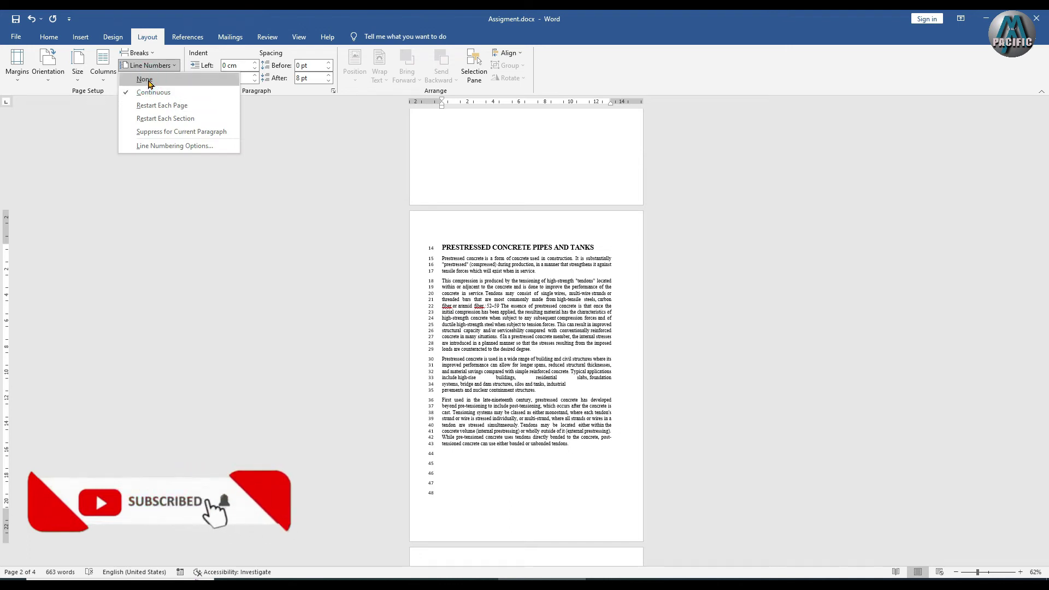
Select the Prestressed Concrete Pipes and Tanks heading together with the first paragraph below it
drag(1045, 333, 1045, 284)
drag(977, 572, 999, 572)
drag(1046, 173, 1046, 246)
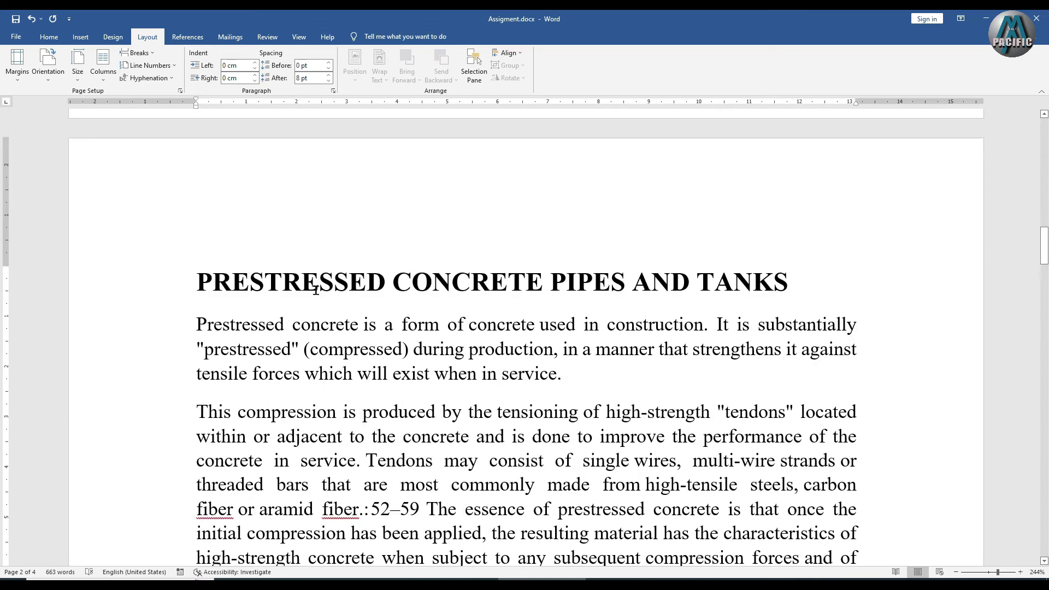
drag(198, 283, 798, 377)
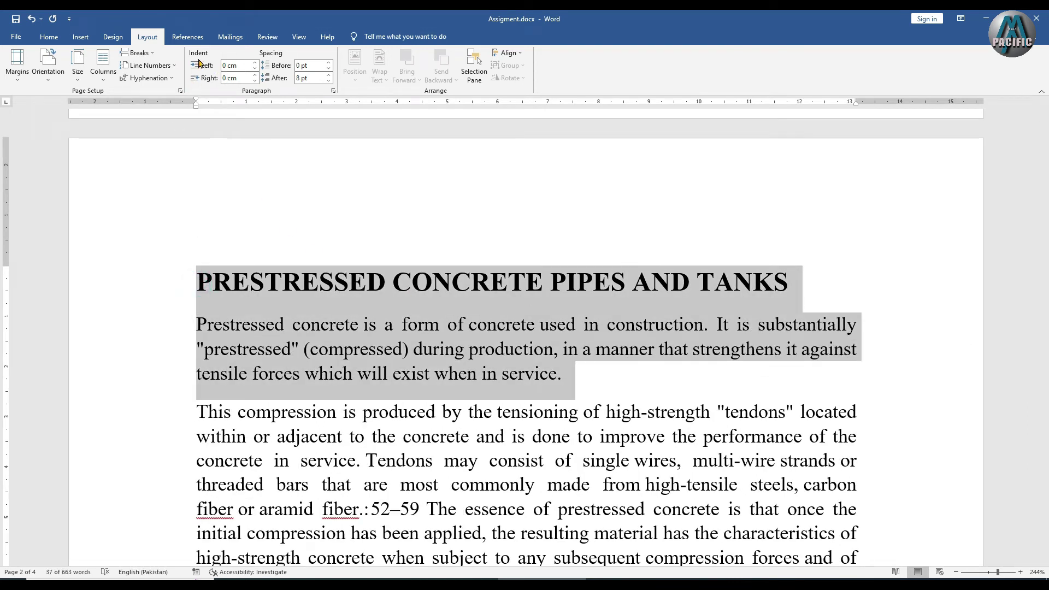
Examine the line spacing choices for the selected text and the document-wide paragraph spacing presets
click(43, 41)
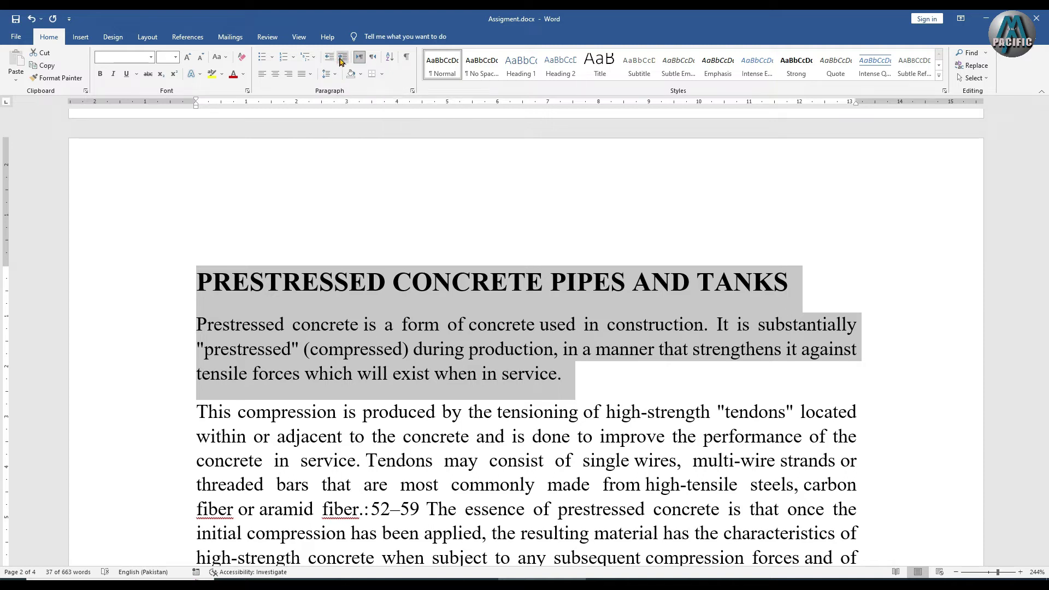
click(147, 37)
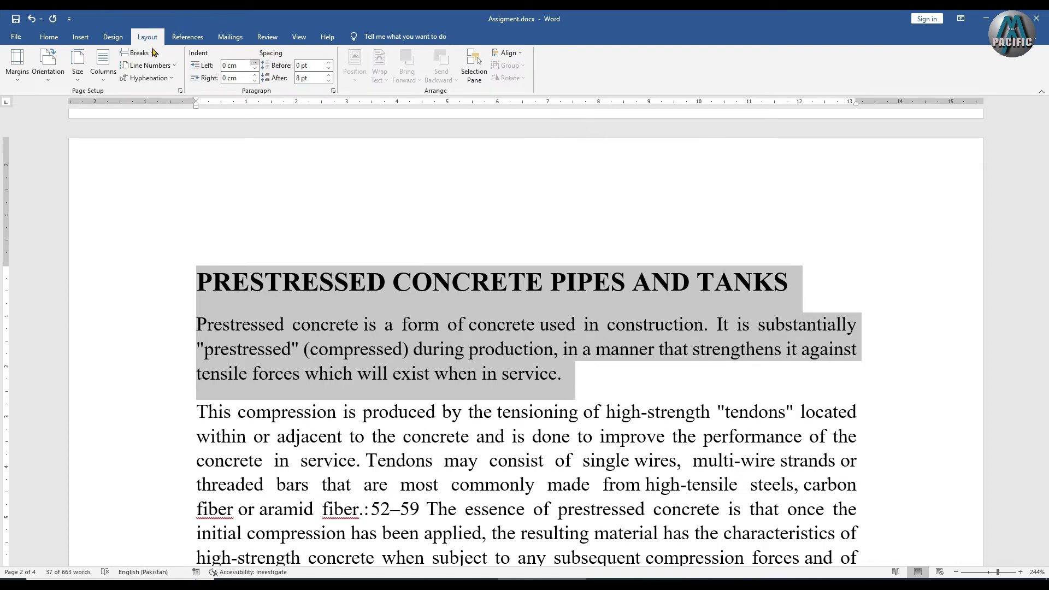
click(49, 37)
click(329, 78)
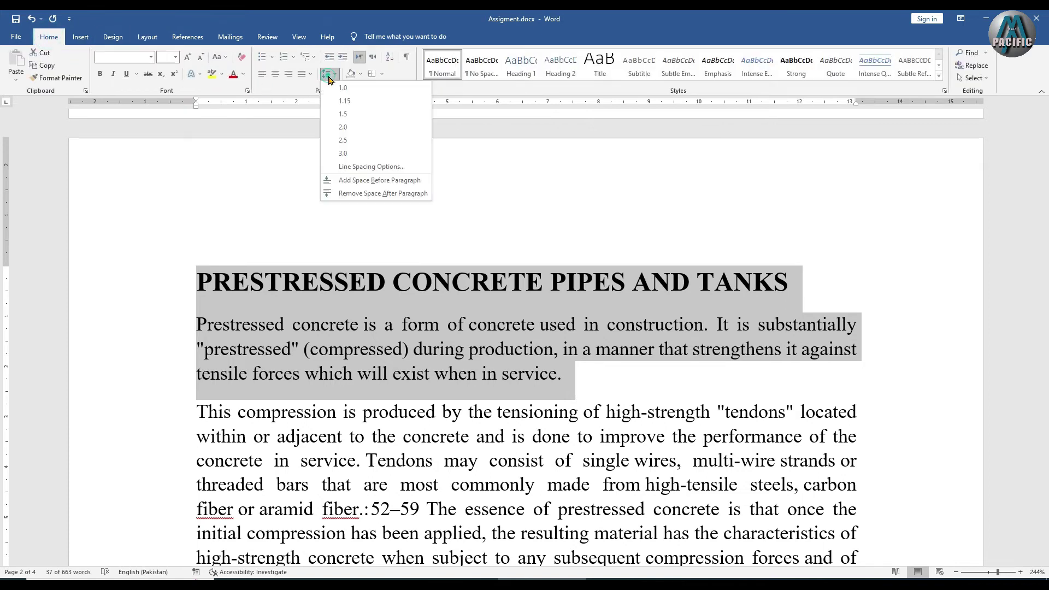
click(245, 180)
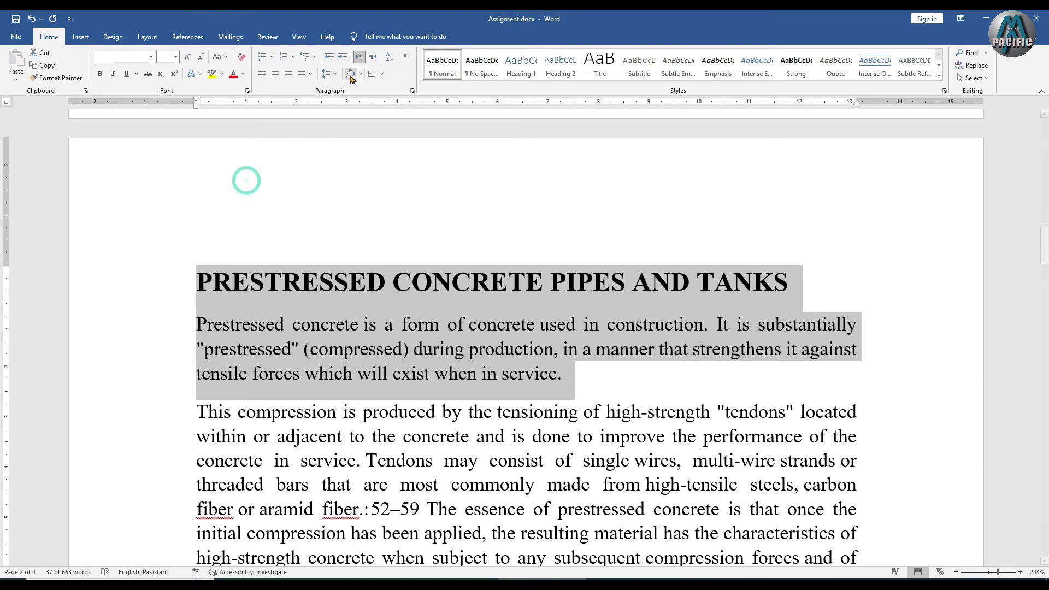
click(113, 36)
click(80, 37)
click(114, 37)
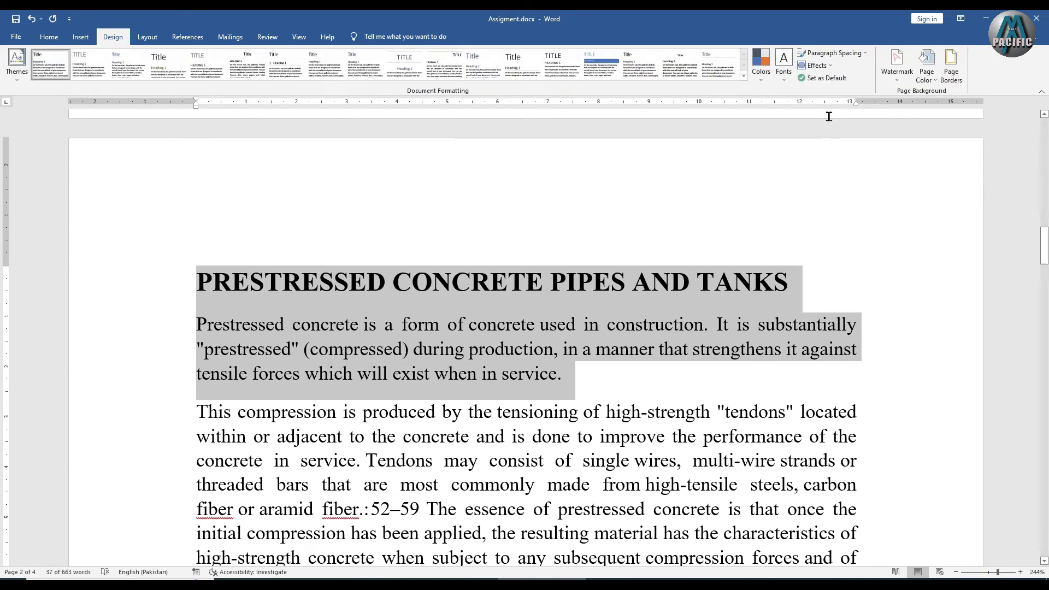
click(860, 56)
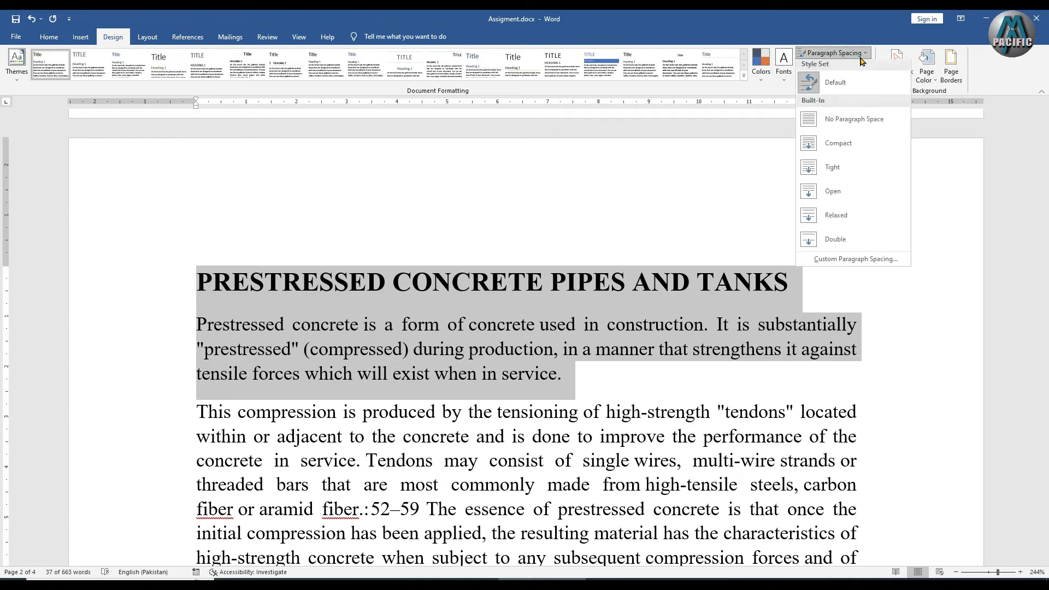
click(650, 187)
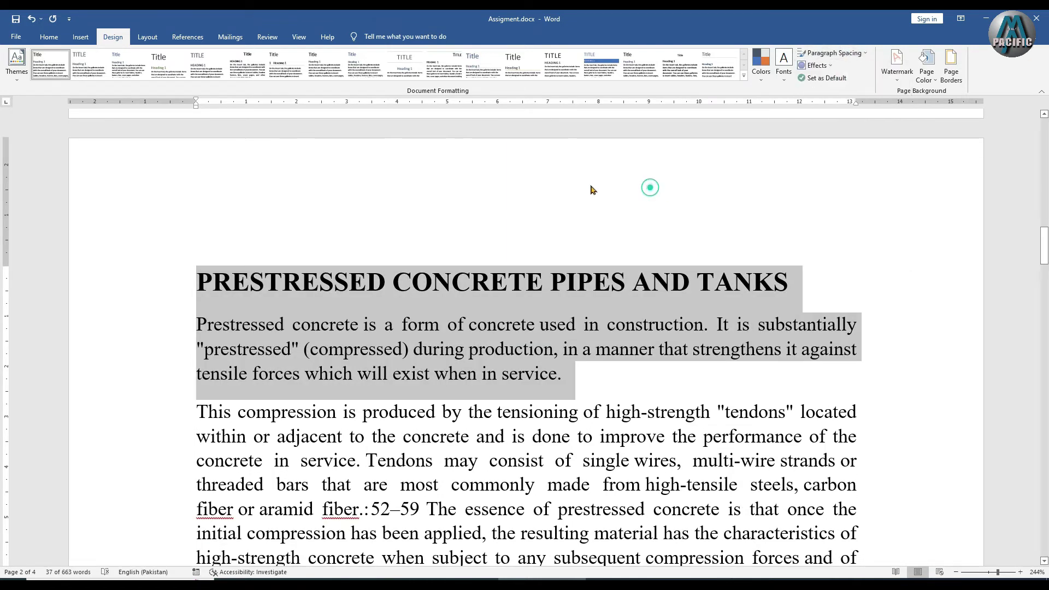
Set the spacing after the selected heading and first paragraph to 24 pt
click(147, 36)
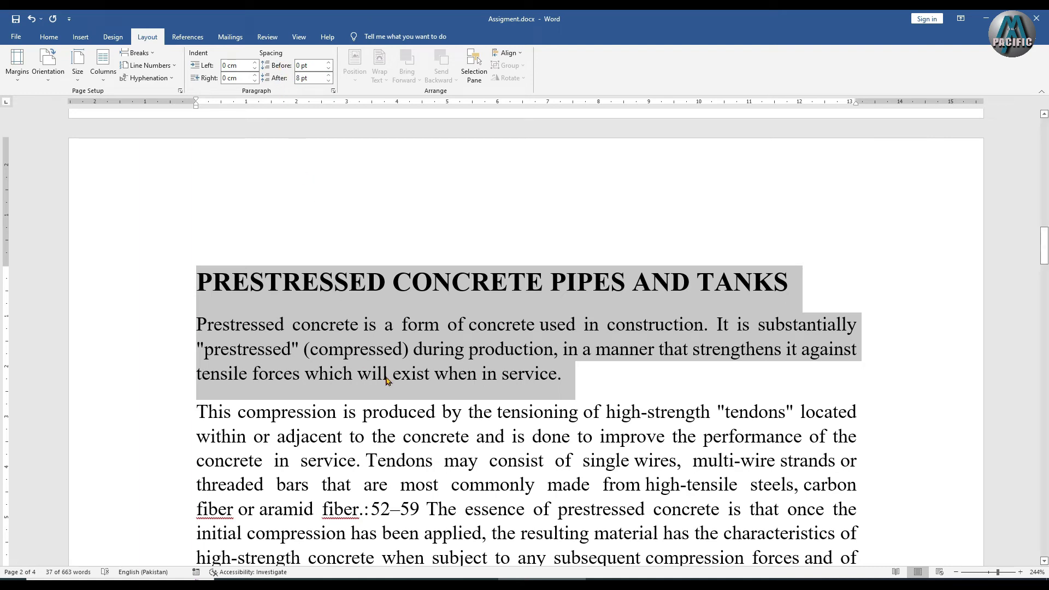
click(330, 76)
click(330, 76)
click(329, 76)
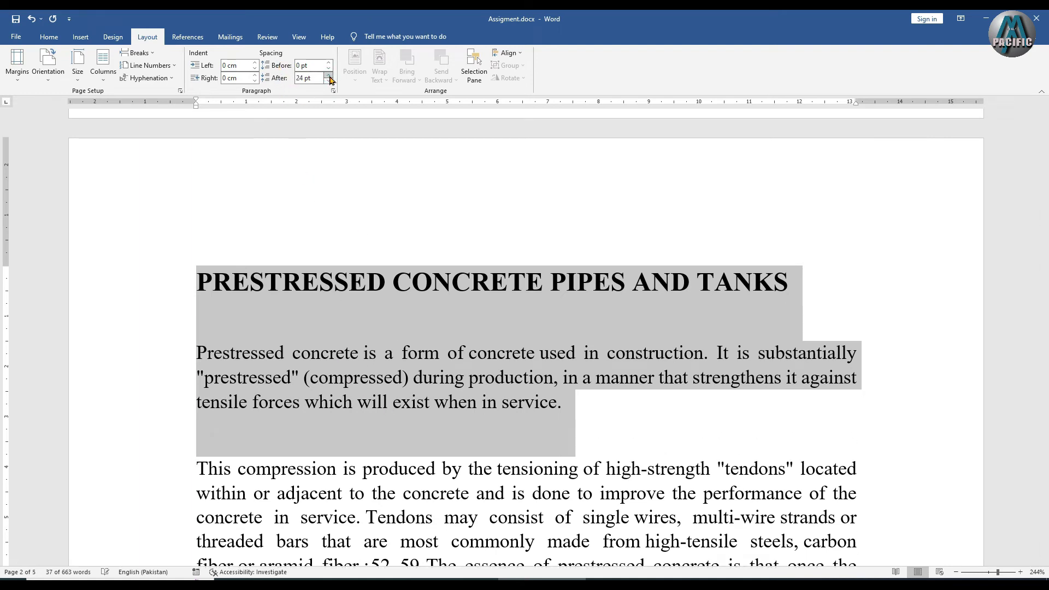
Set the spacing after the selected heading and first paragraph to 12 pt
click(329, 76)
click(329, 76)
click(329, 76)
click(330, 80)
click(330, 81)
click(330, 80)
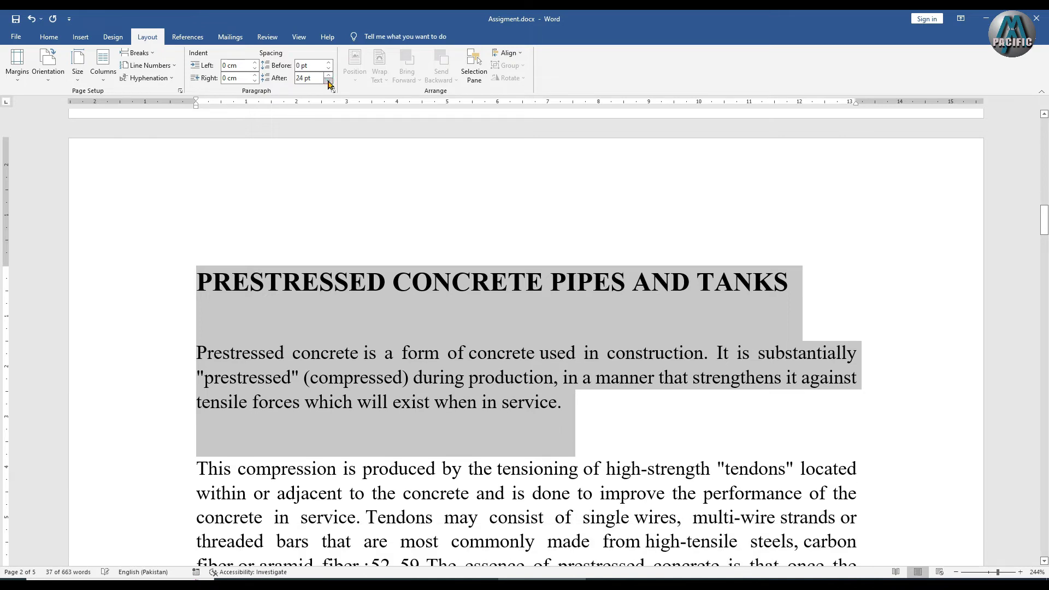
click(329, 80)
click(330, 81)
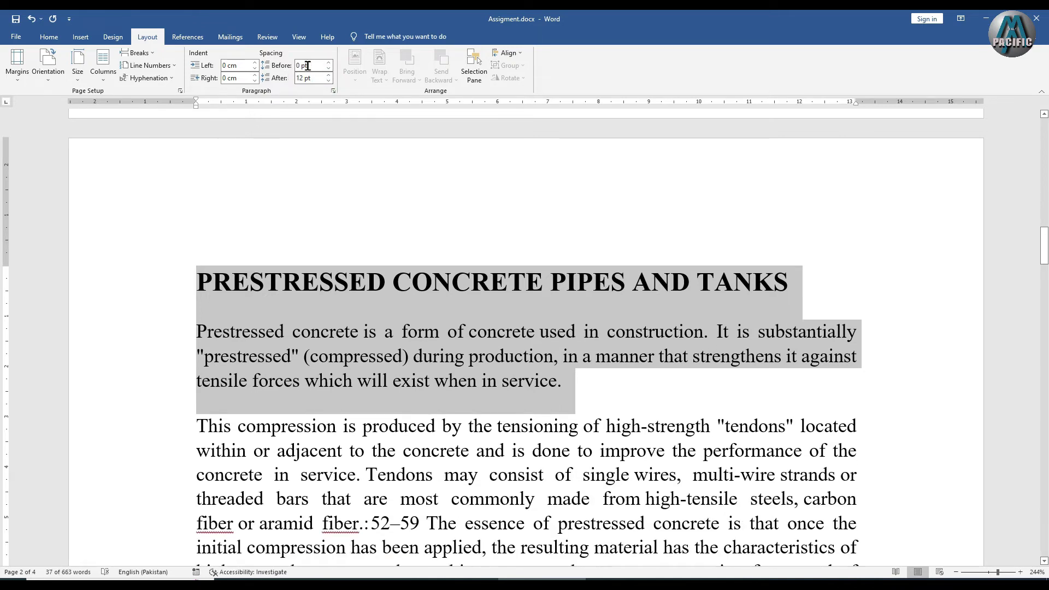
Try a spacing of 48 pt before the selected heading and first paragraph
click(329, 62)
click(328, 63)
click(329, 63)
click(329, 62)
click(329, 62)
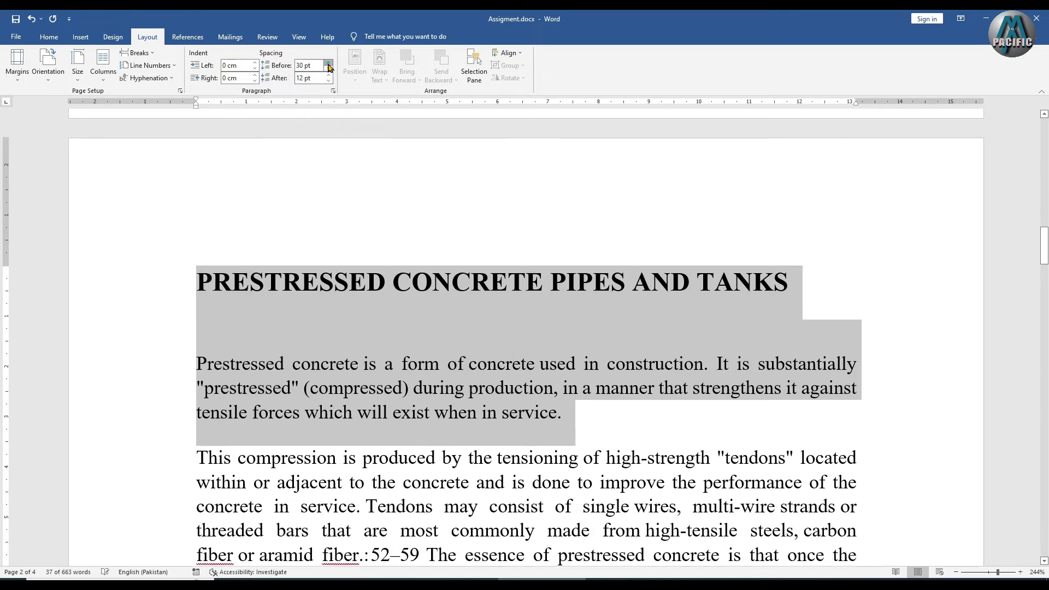
click(328, 62)
click(329, 62)
click(329, 63)
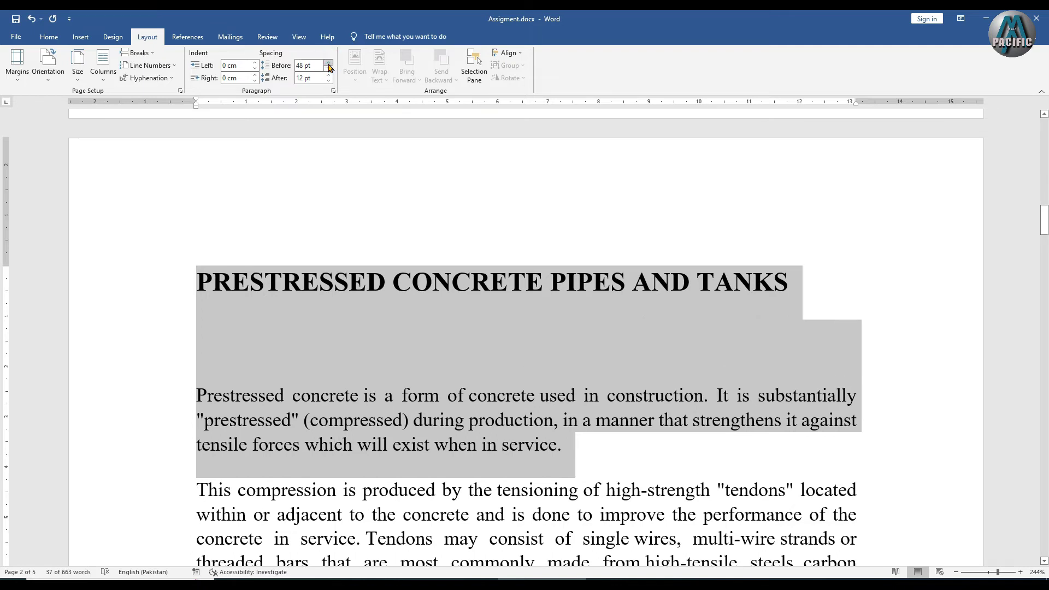
Set the spacing before the selected heading and first paragraph to 12 pt
click(327, 71)
click(328, 71)
click(328, 71)
click(328, 71)
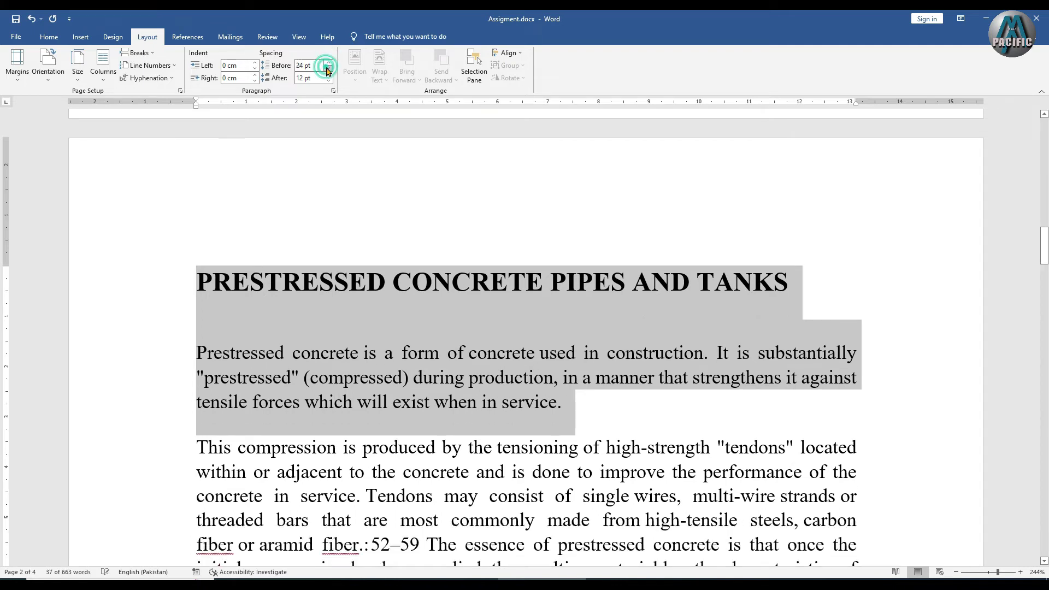
click(328, 71)
click(328, 71)
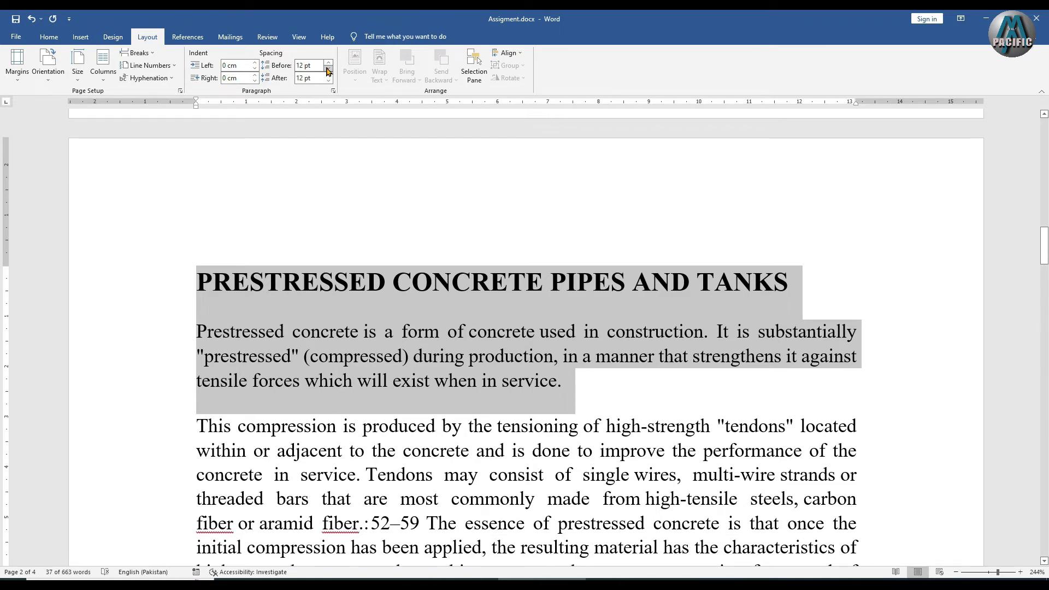
key(Escape)
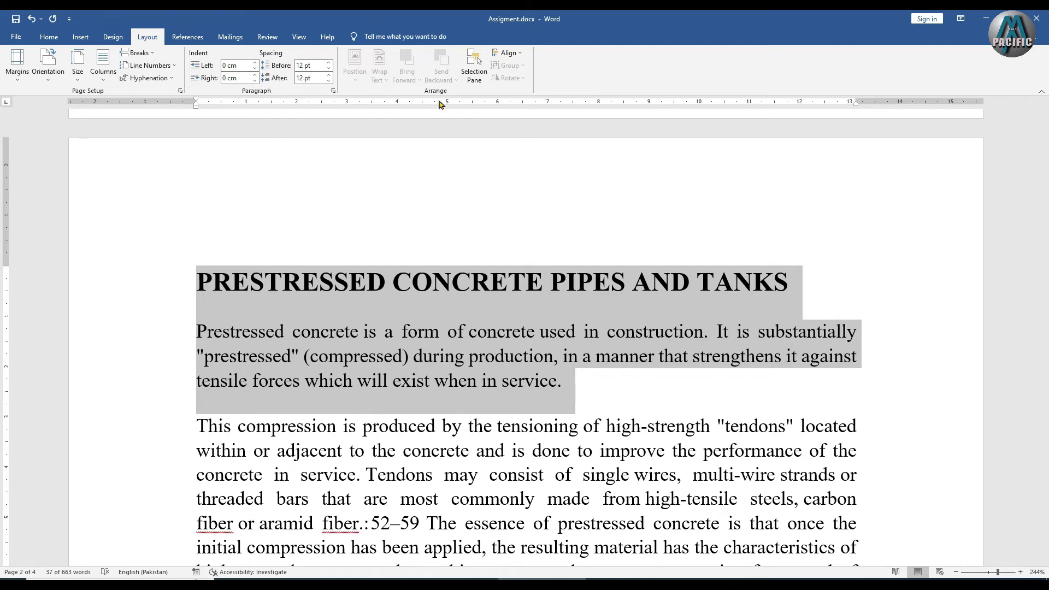
Draw a rectangle about 1.4 cm wide and 0.65 cm high just above the start of the Prestressed Concrete Pipes and Tanks heading
click(252, 286)
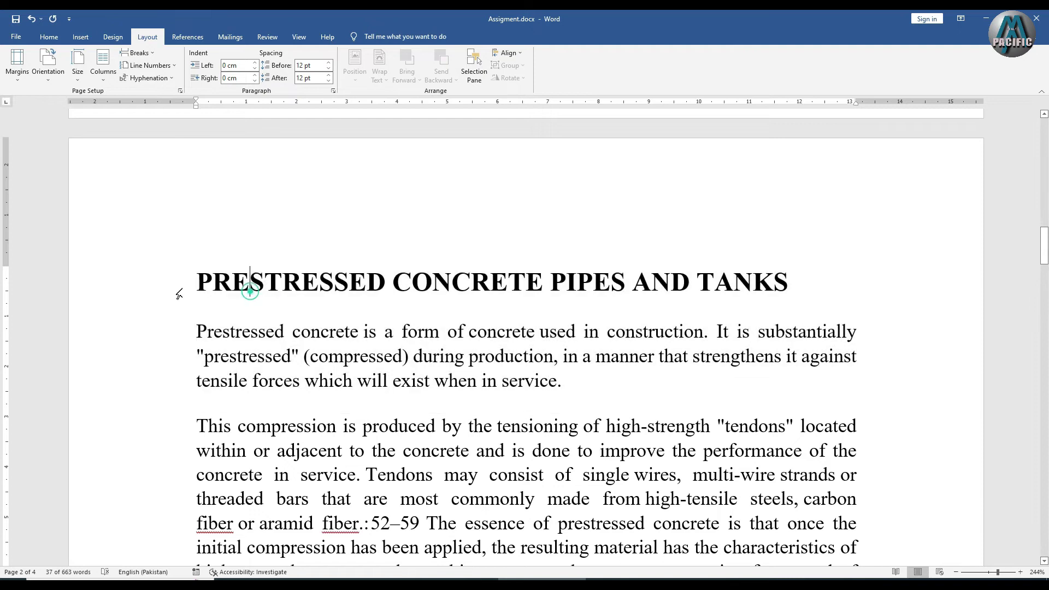
click(198, 280)
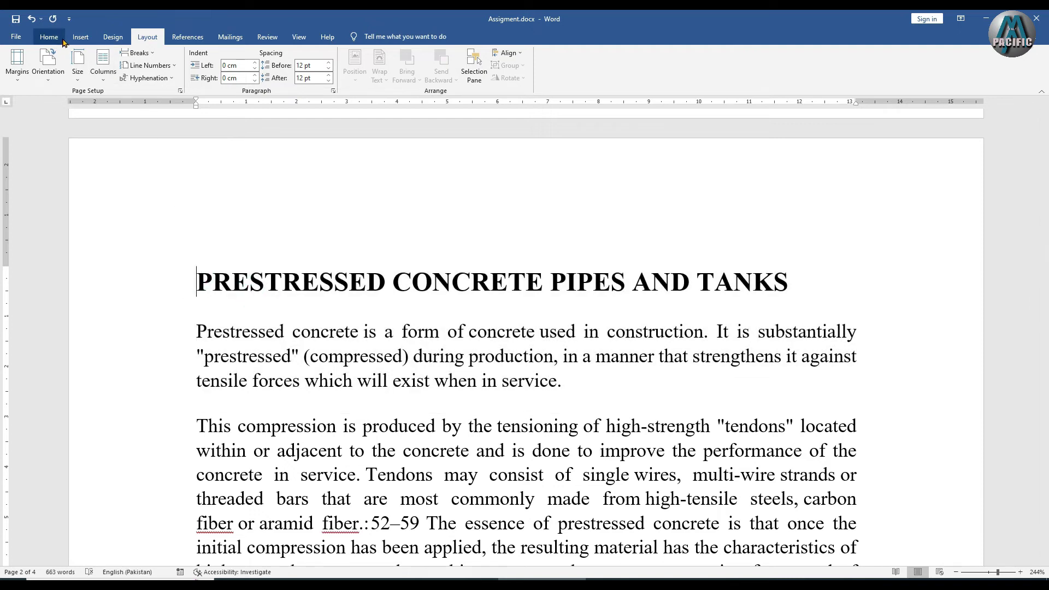
click(81, 37)
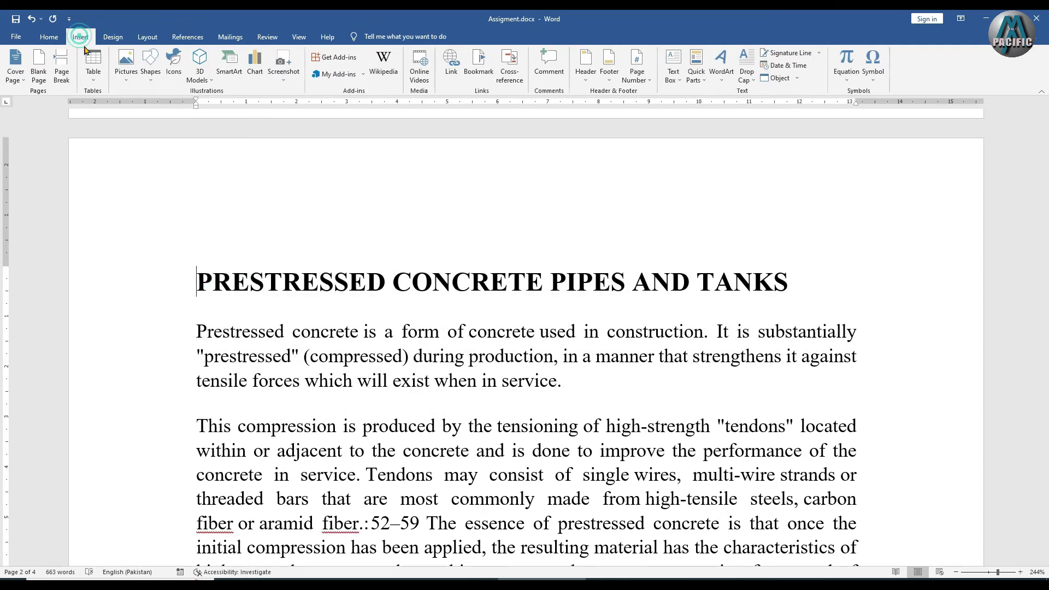
click(150, 68)
click(178, 103)
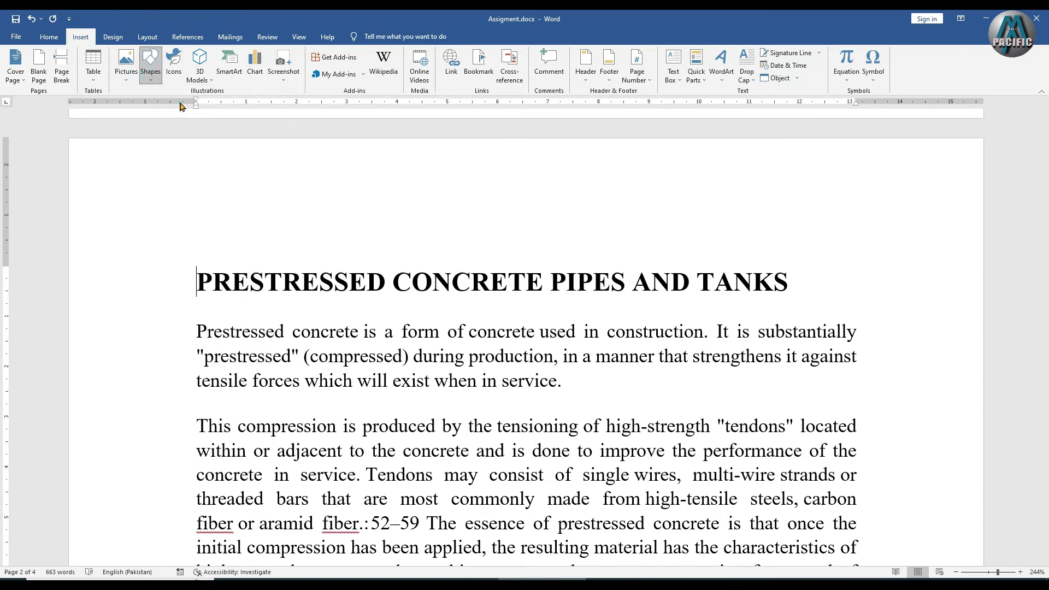
drag(184, 231, 254, 265)
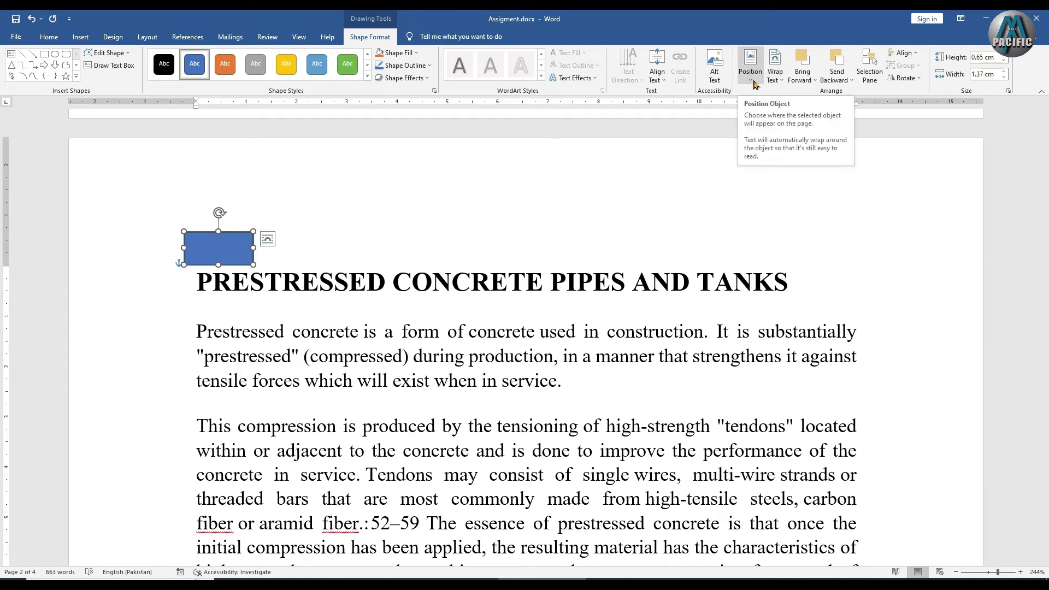
Compare the object arrangement options with the rectangle selected and deselected, including those among its shape formatting tools
click(147, 36)
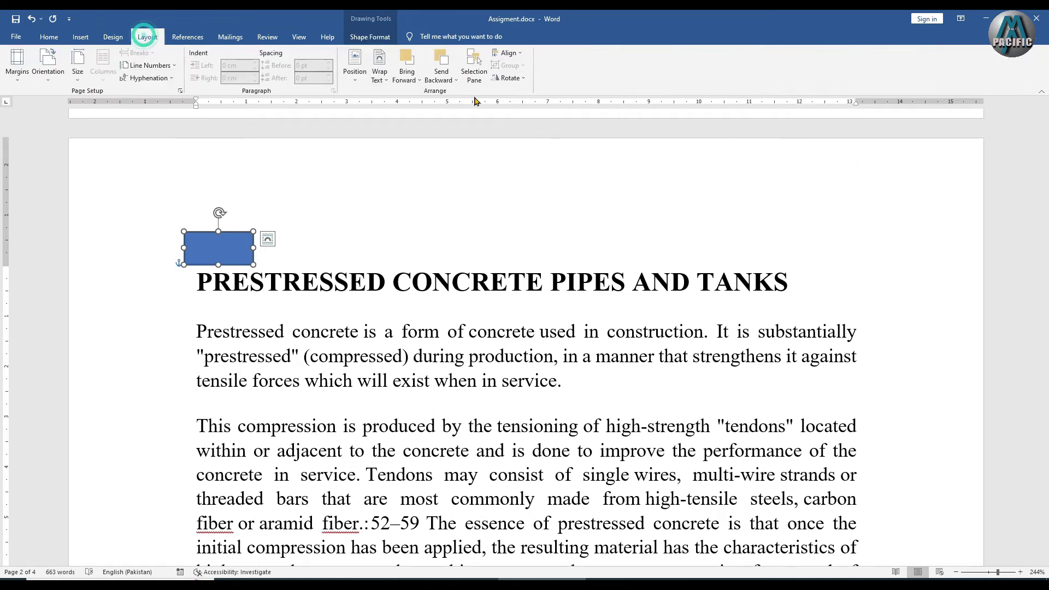
click(440, 180)
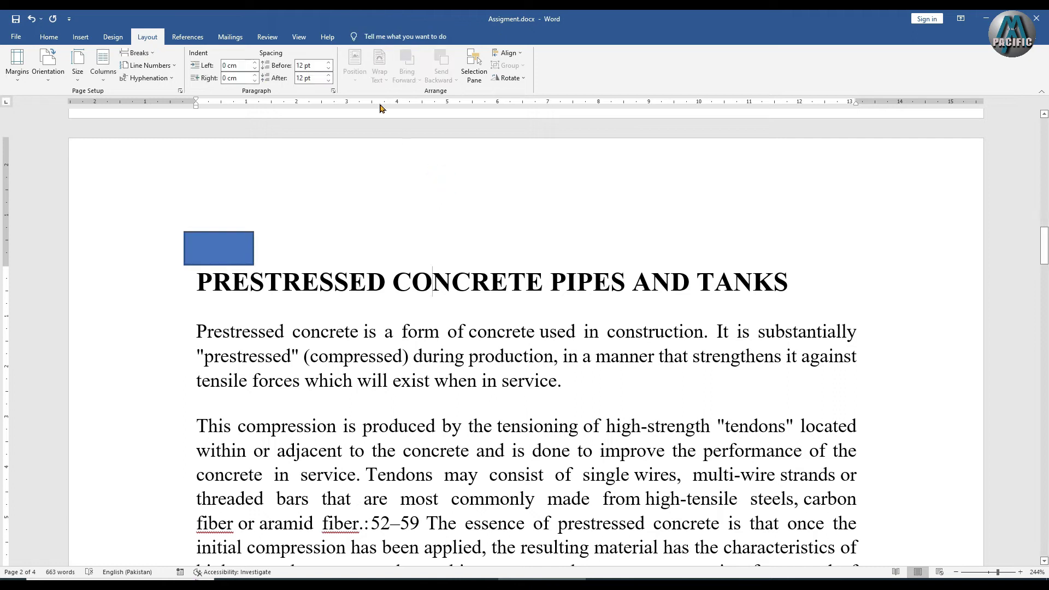
click(212, 250)
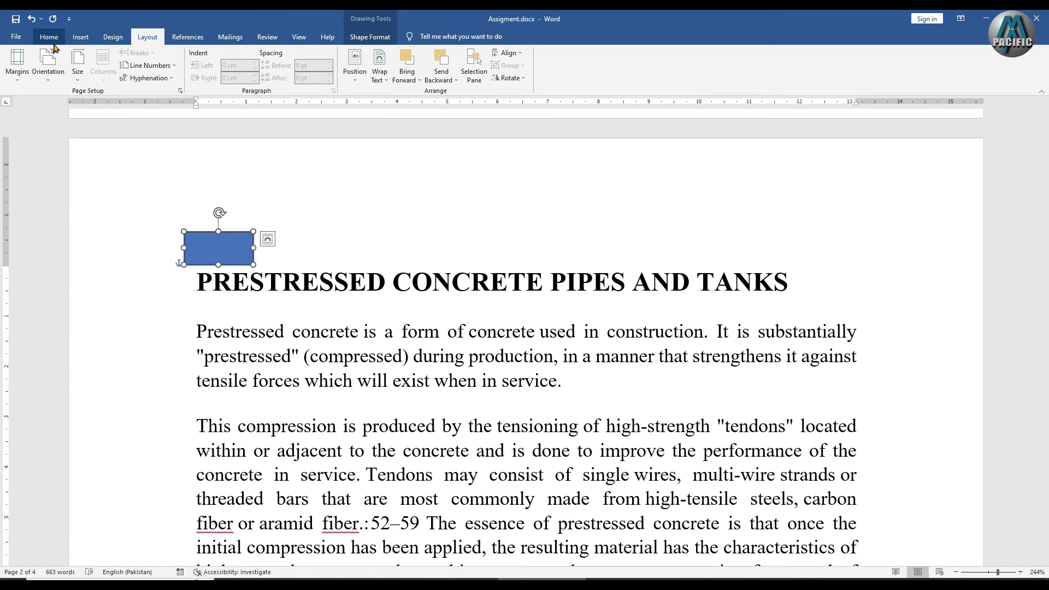
click(369, 37)
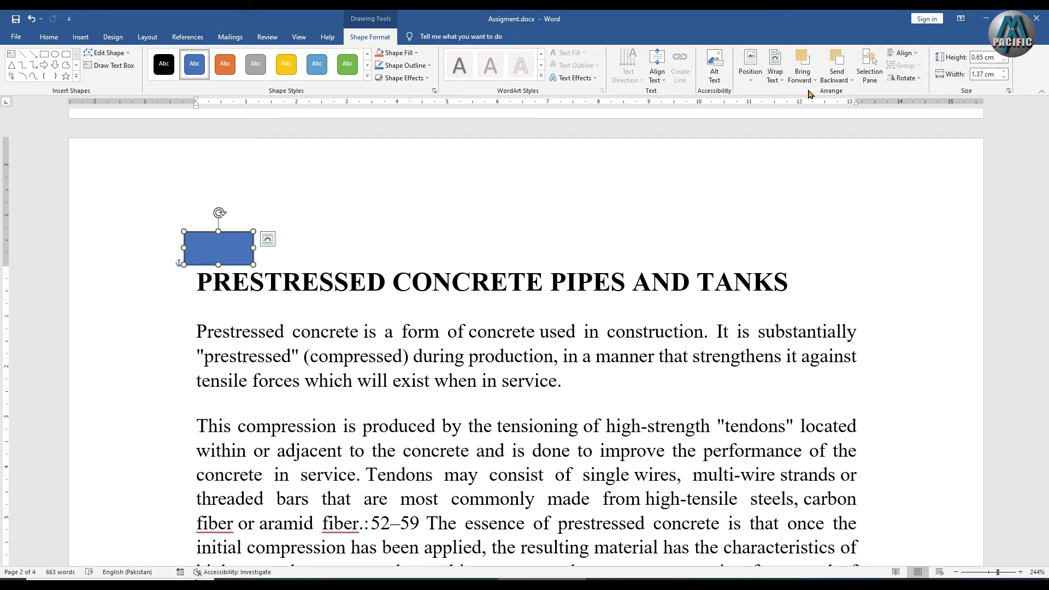
click(138, 38)
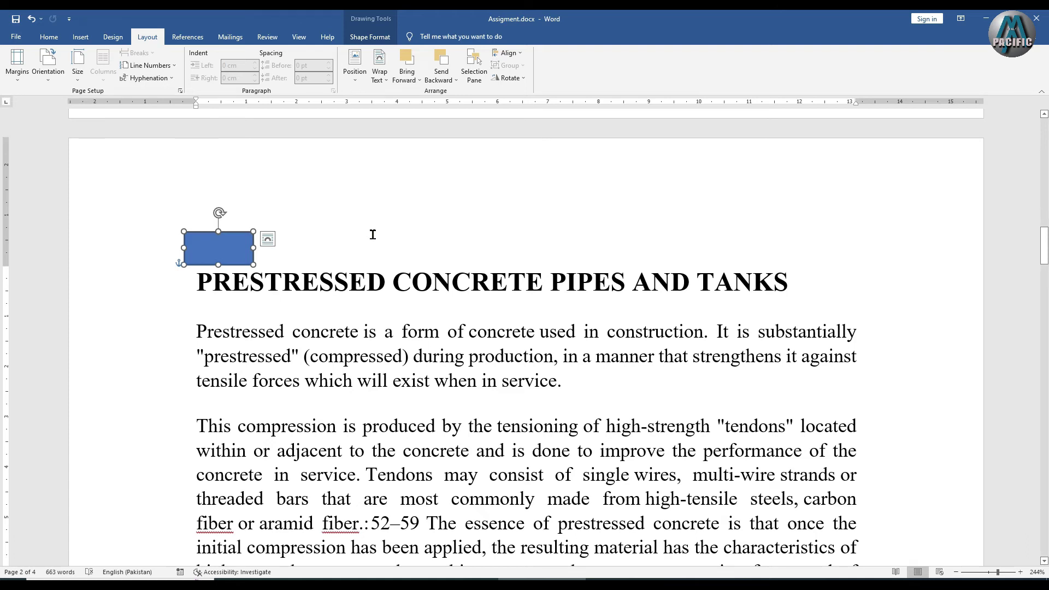
Deselect the rectangle by placing the cursor in the heading, and open the paper size choices
click(318, 265)
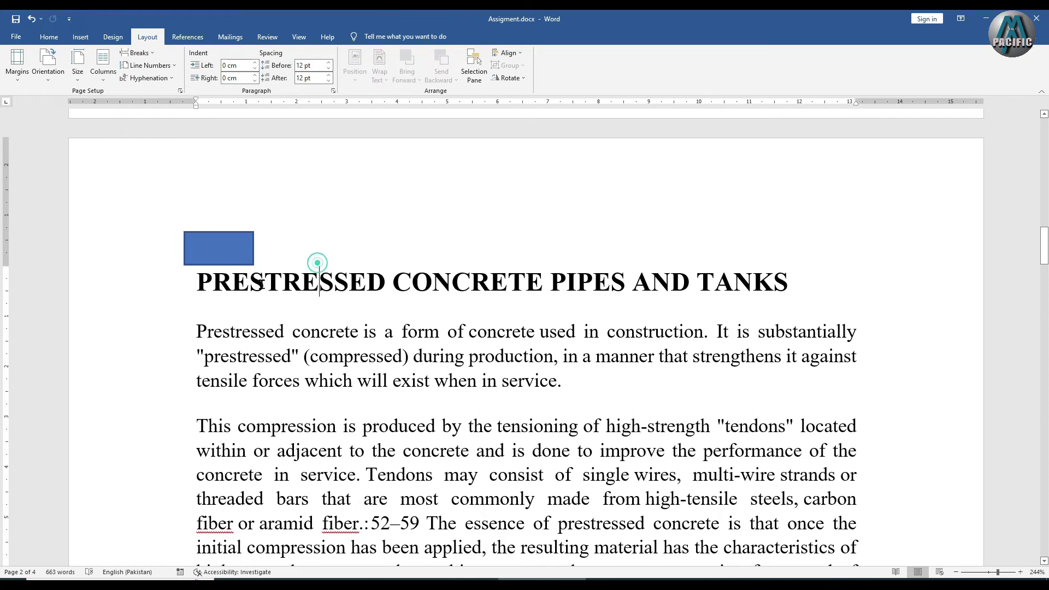
click(75, 81)
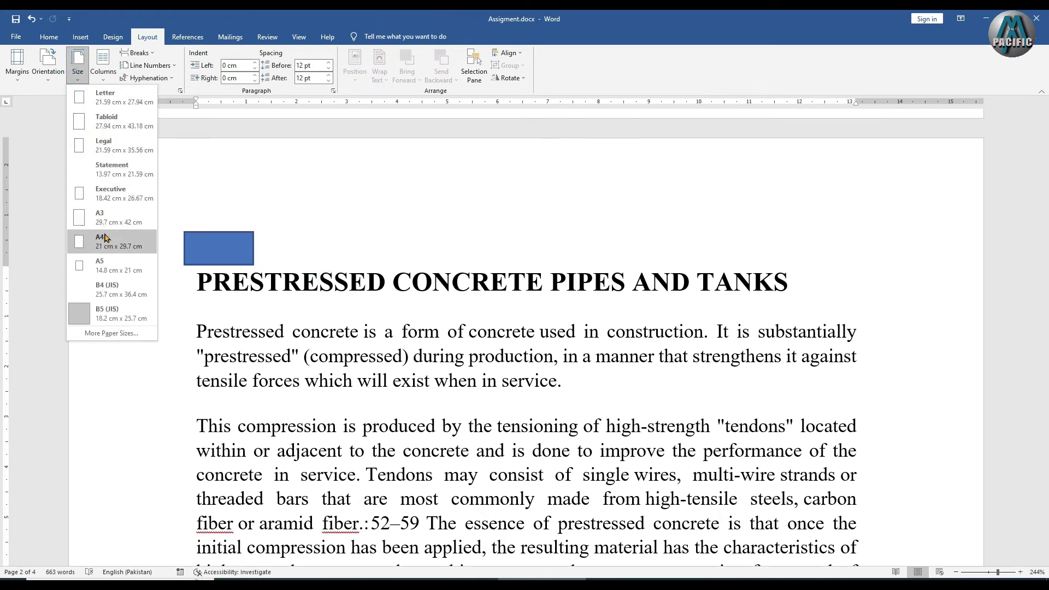